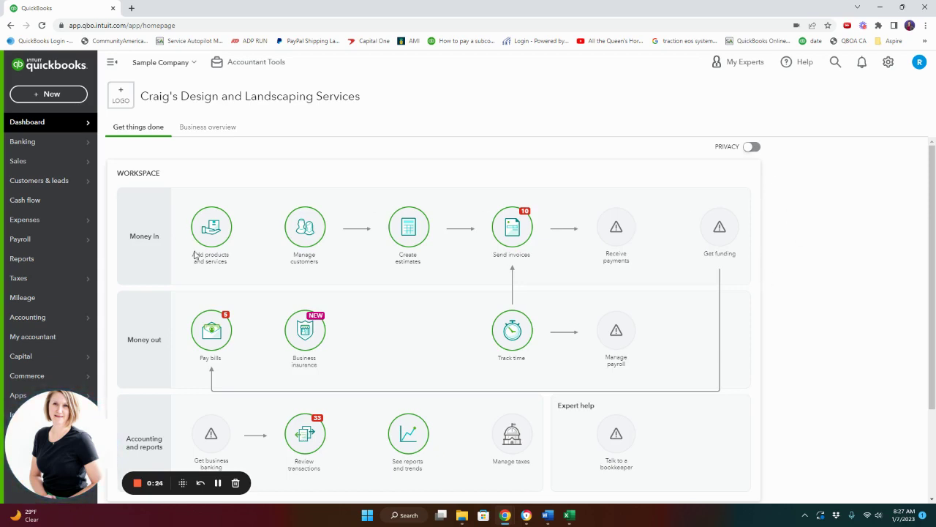
Step: Open Products and Services from the gear menu and scroll through its 18 items
left_click(888, 63)
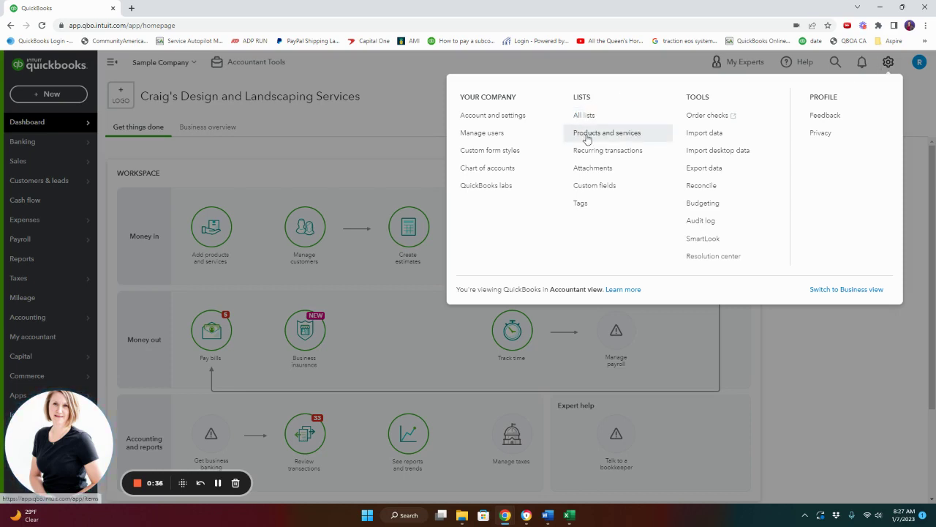
left_click(586, 134)
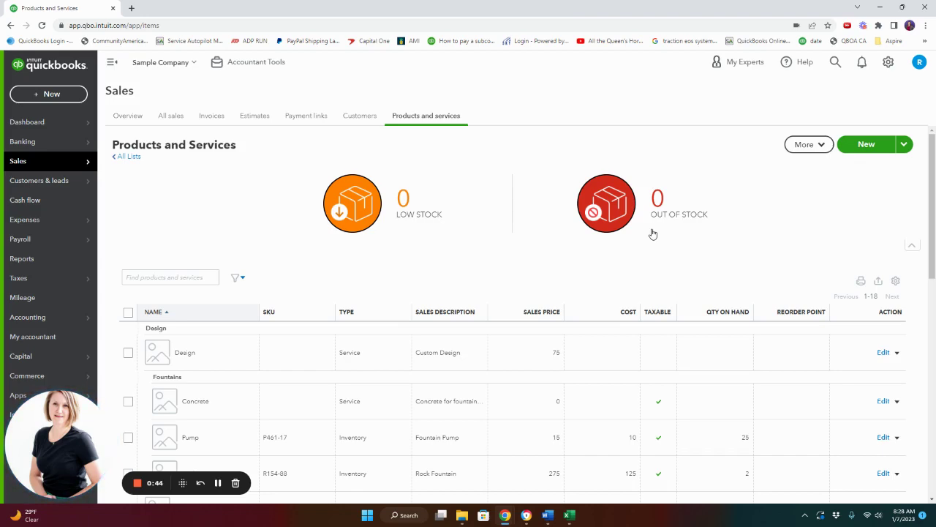
scroll(464, 216, "down", 5)
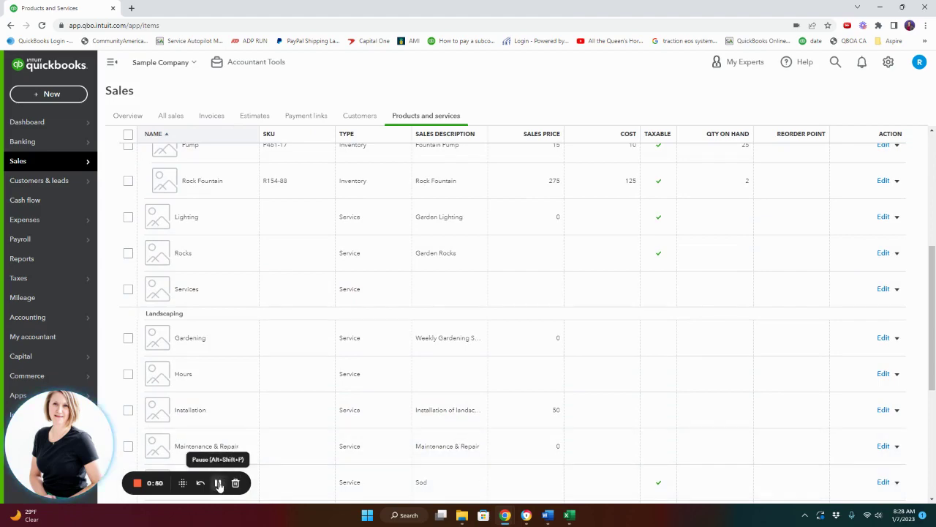
scroll(360, 330, "up", 3)
scroll(359, 330, "down", 10)
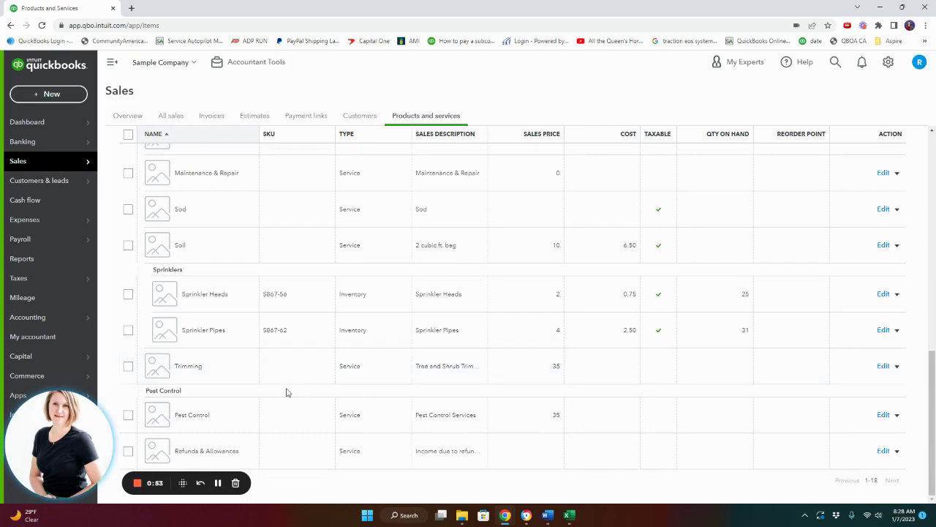
scroll(295, 387, "up", 10)
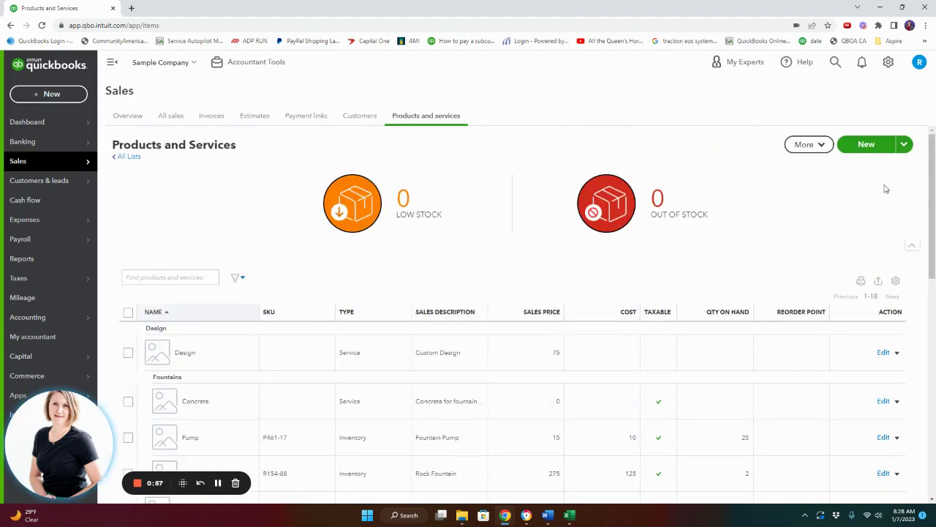
Step: Create a new Non-inventory item named Truck 17, leaving Category empty
left_click(868, 145)
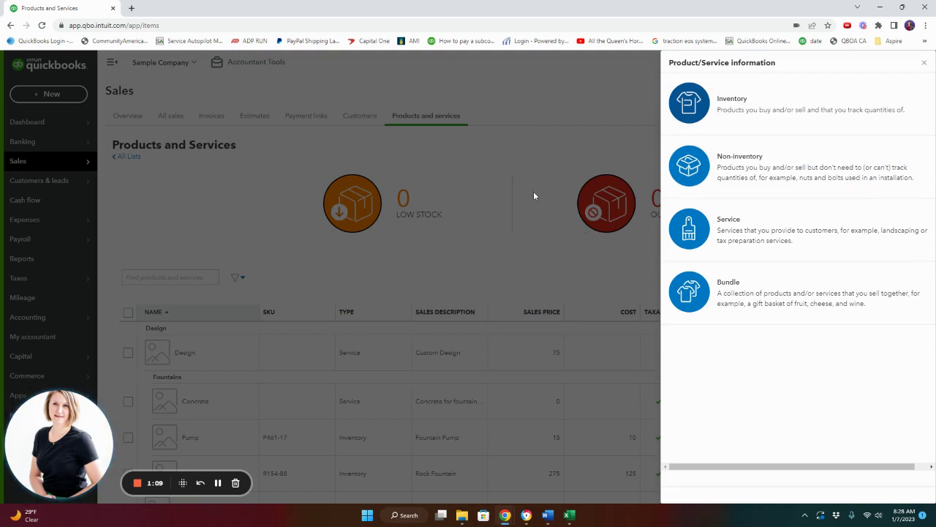
left_click(749, 179)
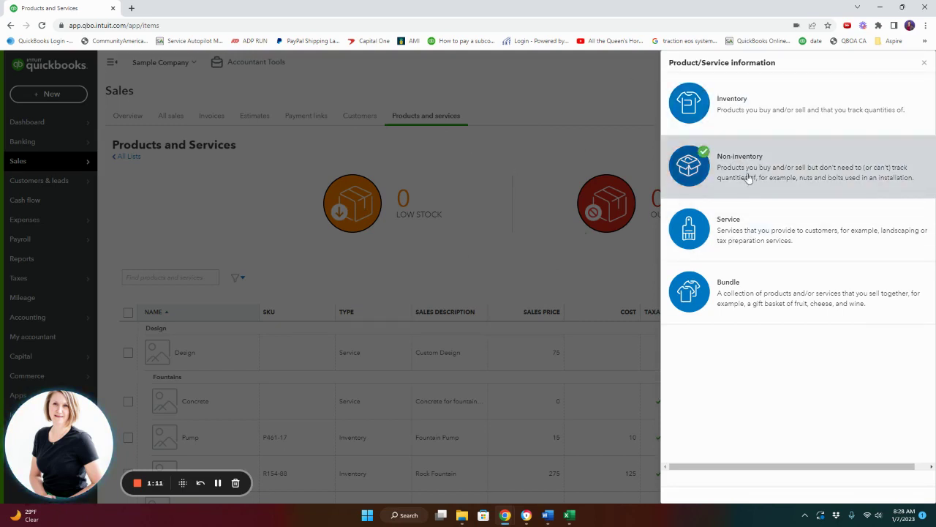
type("T")
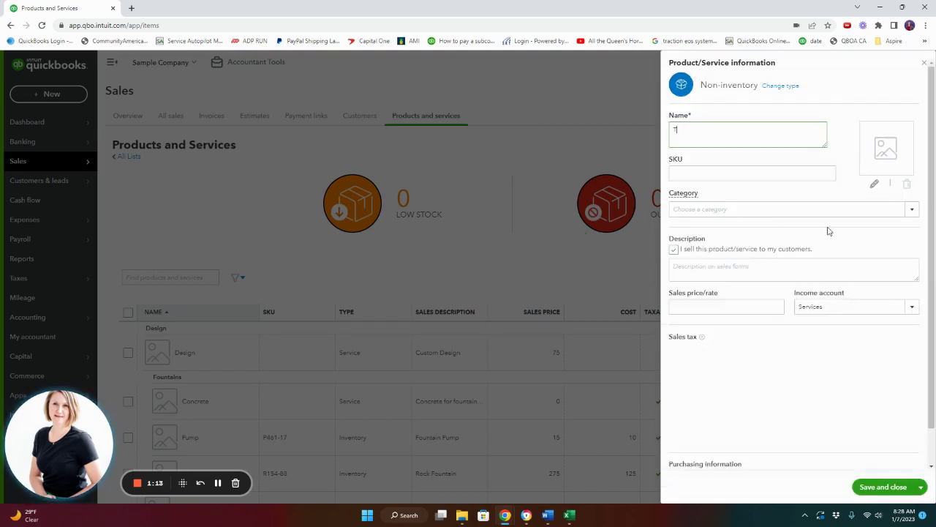
type("ruck 17")
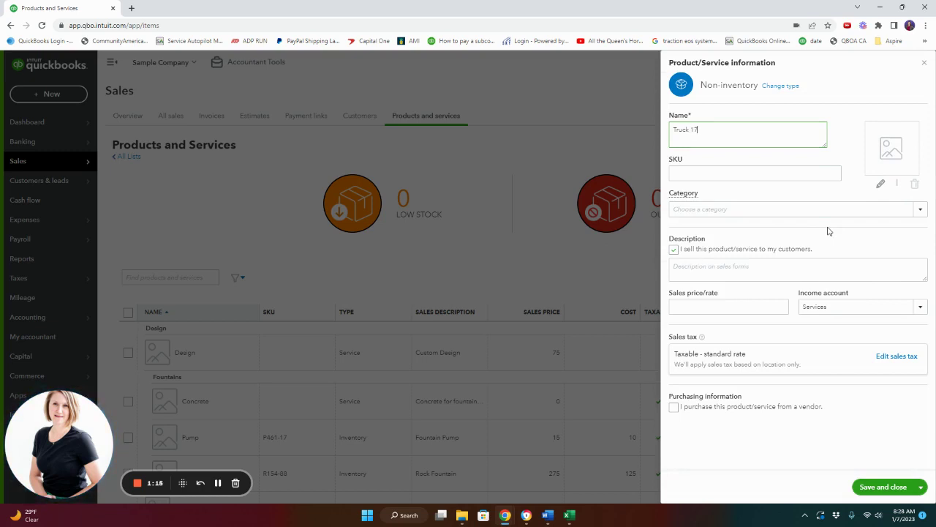
key("Tab")
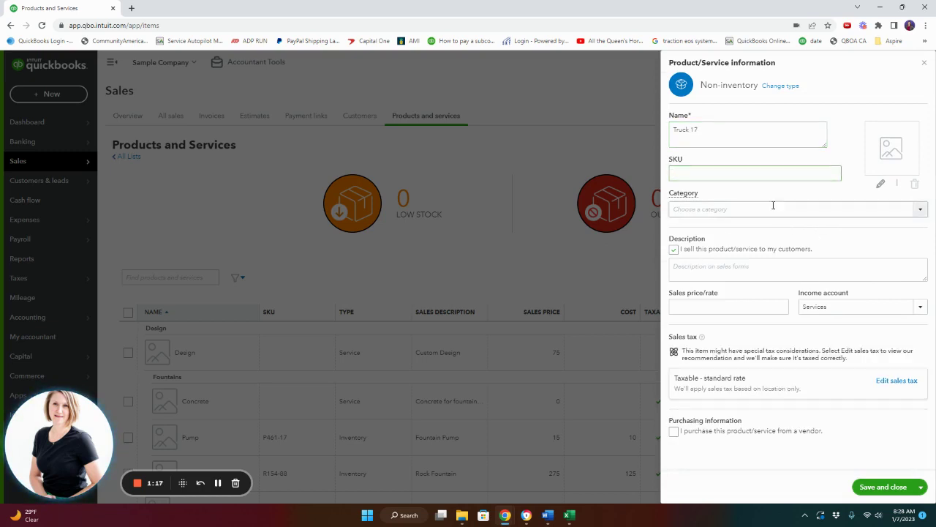
left_click(217, 483)
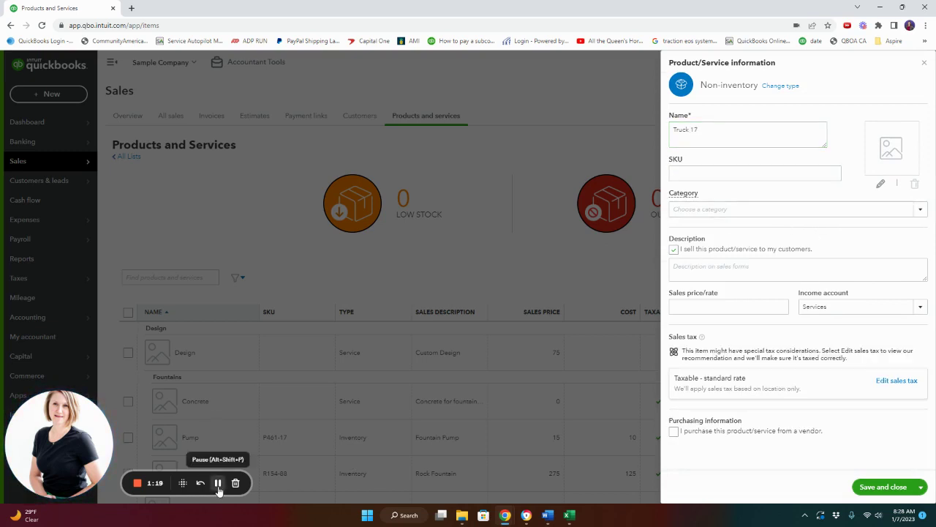
left_click(707, 210)
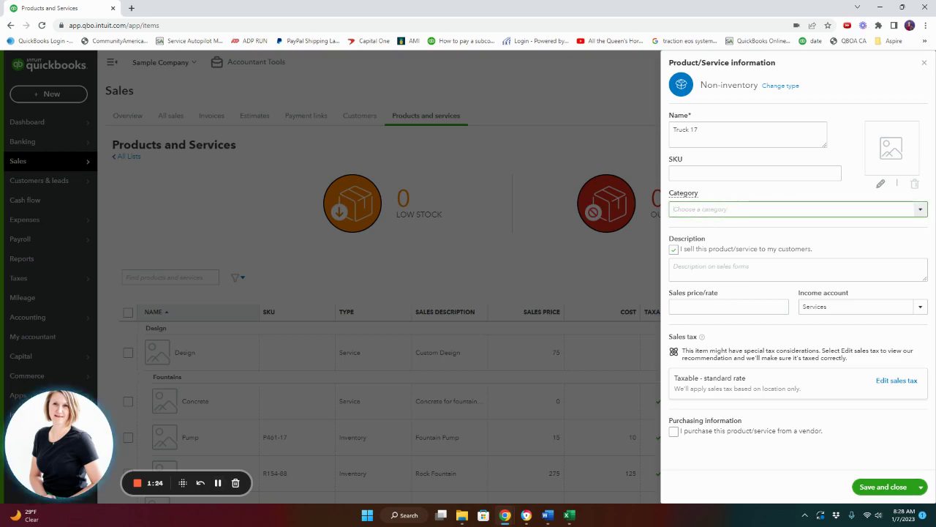
left_click(919, 210)
left_click(919, 210)
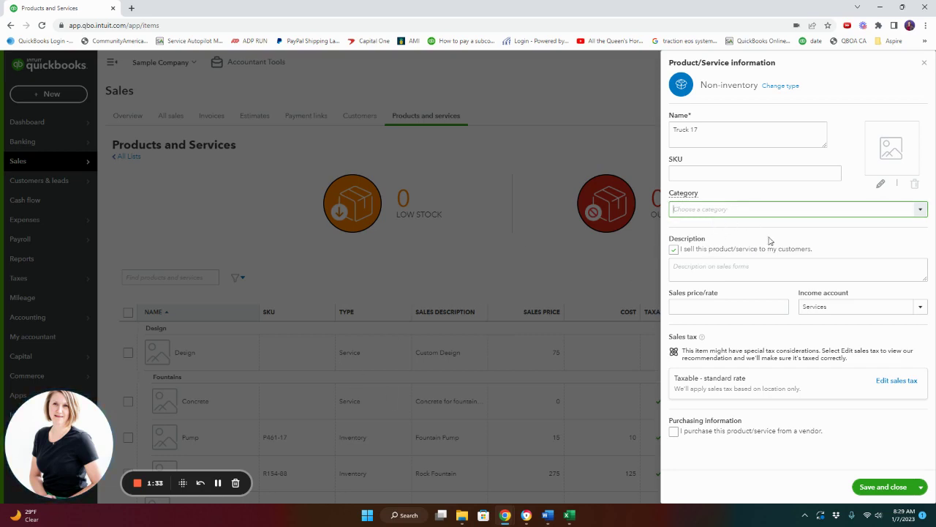
Step: Add and save a new 'Field Vehicles' category for the Truck 17 item
left_click(916, 210)
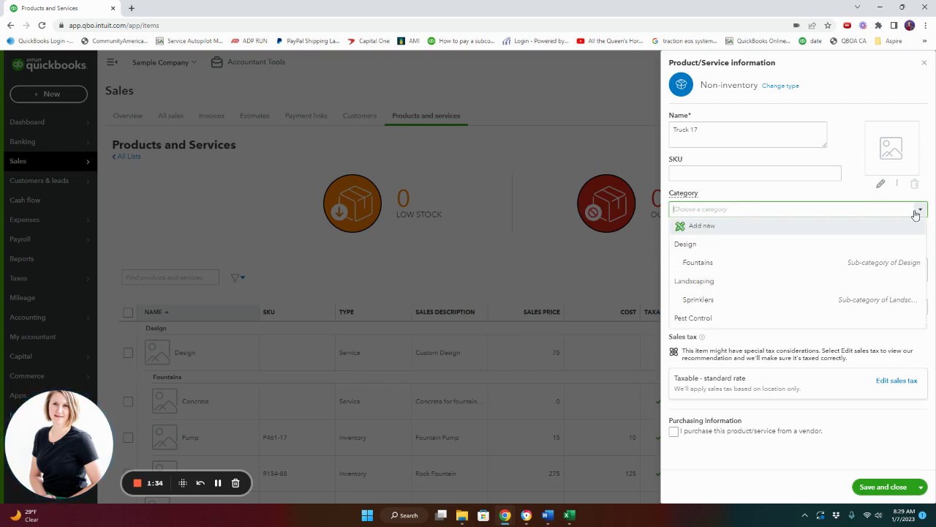
left_click(717, 226)
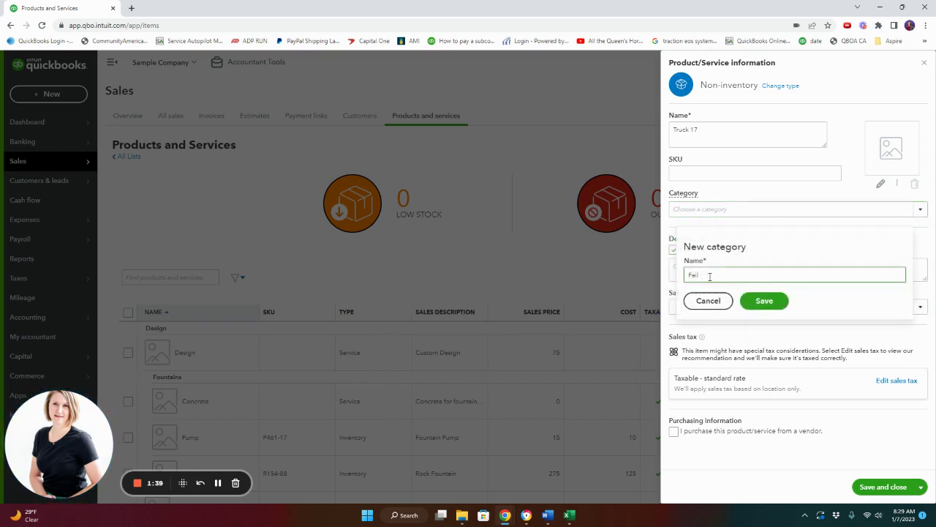
type("Field Vehicles")
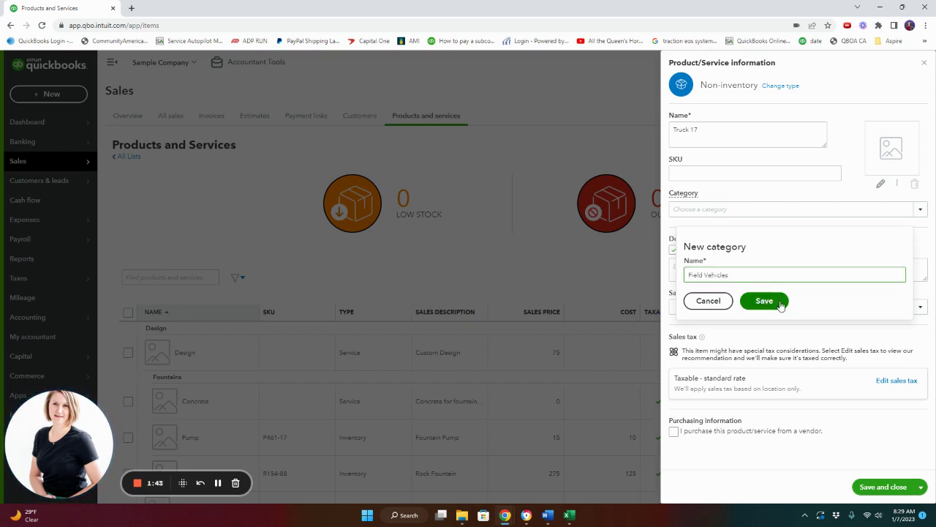
left_click(765, 300)
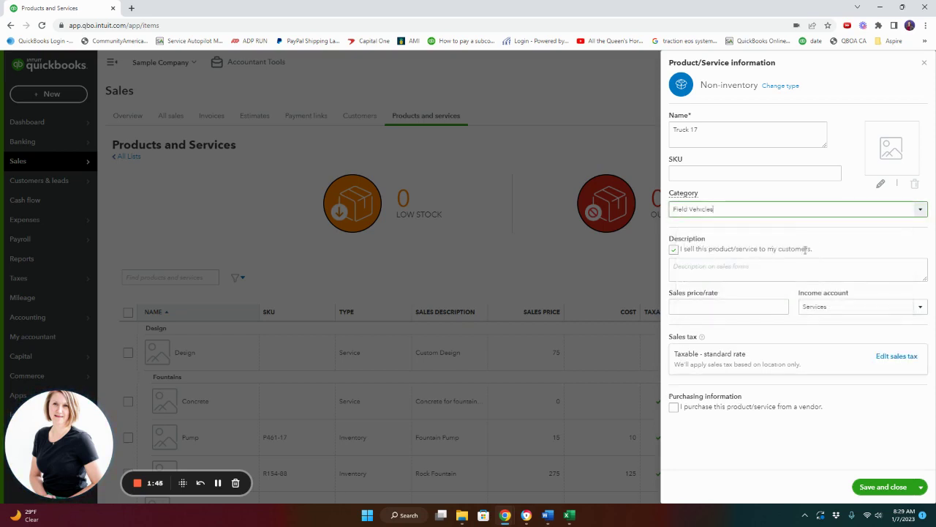
Step: Mark Truck 17 as purchased from a vendor only, not sold to customers
left_click(673, 249)
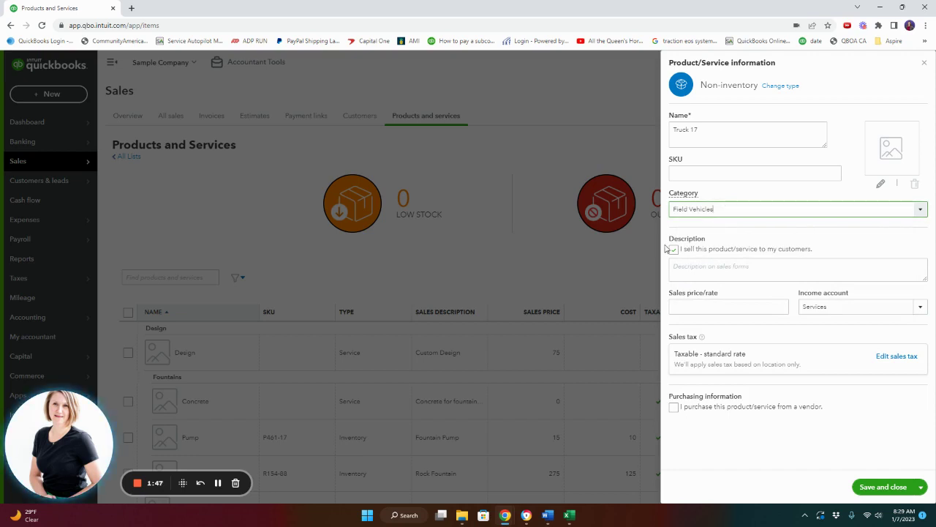
left_click(673, 249)
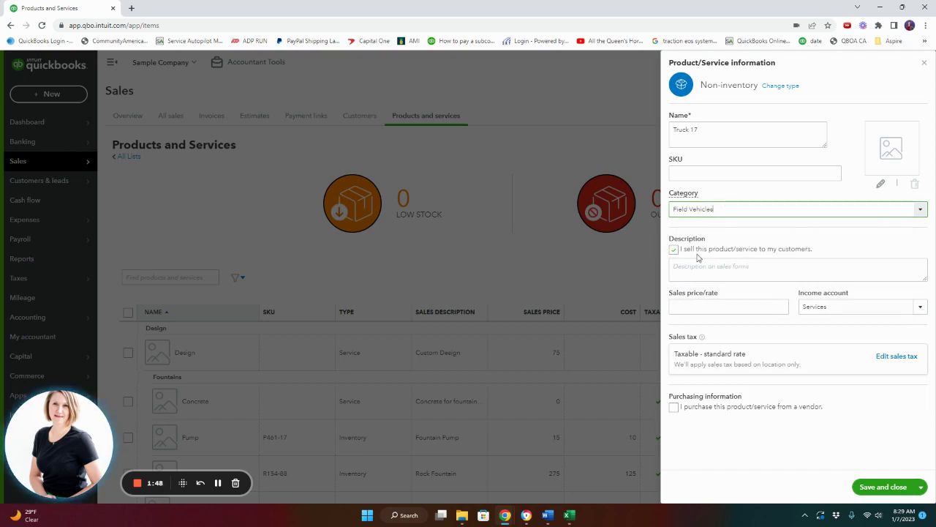
left_click(674, 251)
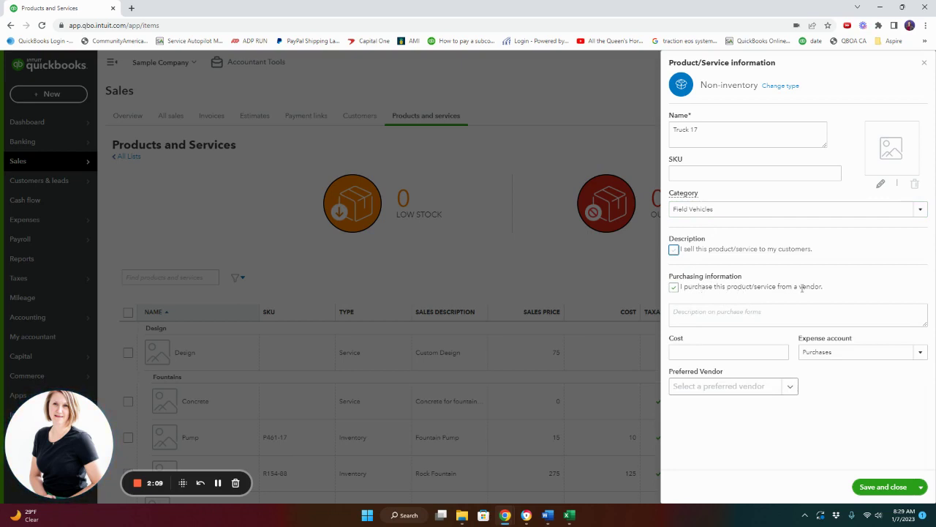
left_click(711, 312)
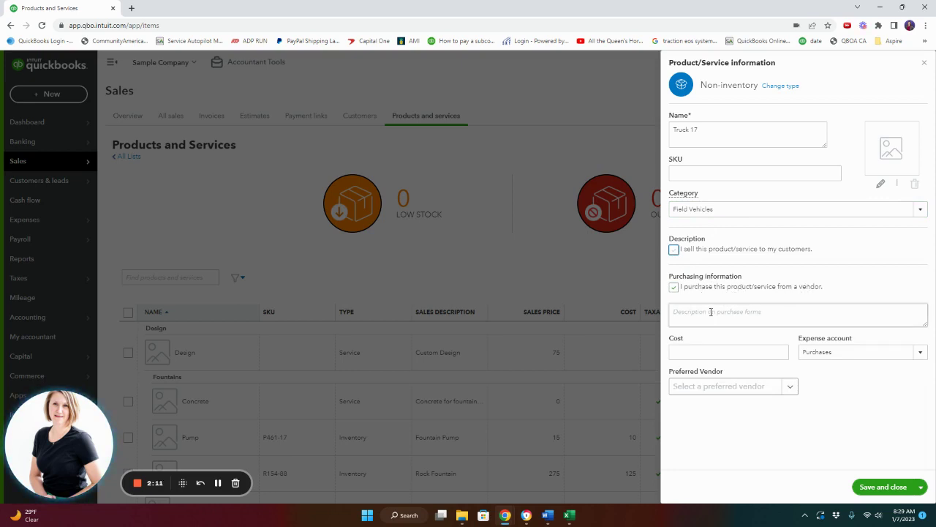
left_click(702, 354)
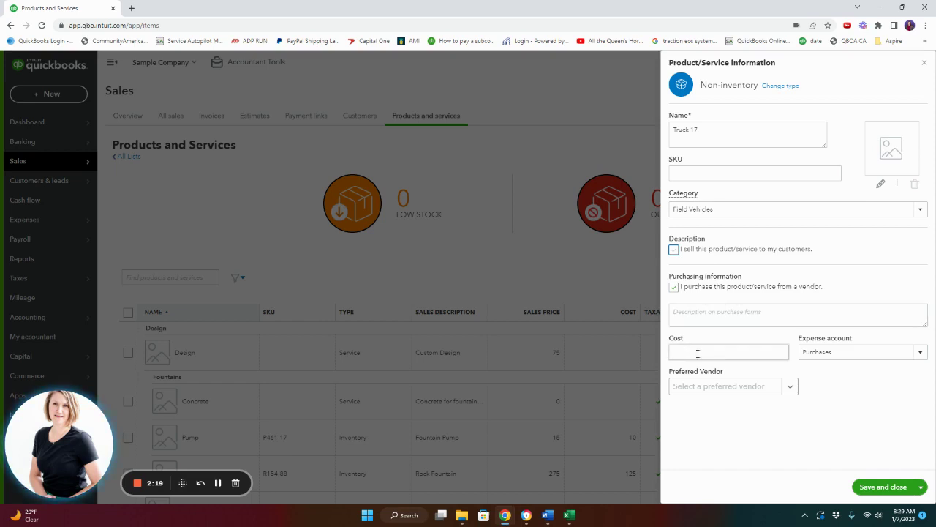
Step: Change Truck 17's expense account from Purchases to Automobile and save the item
left_click(853, 352)
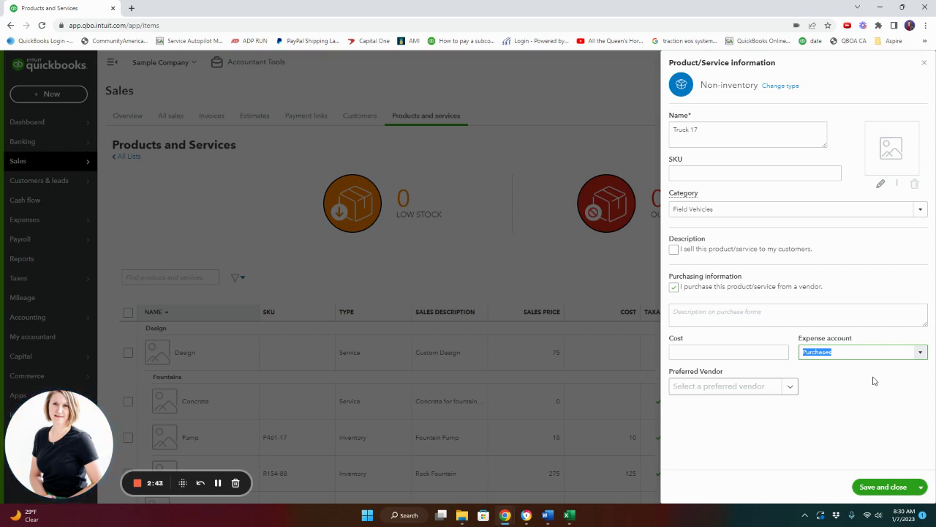
type("Automobile")
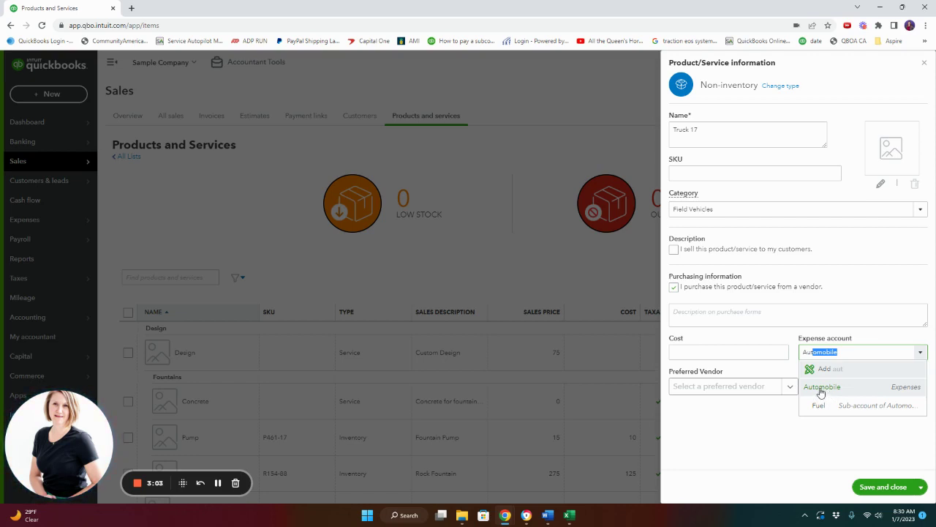
left_click(821, 390)
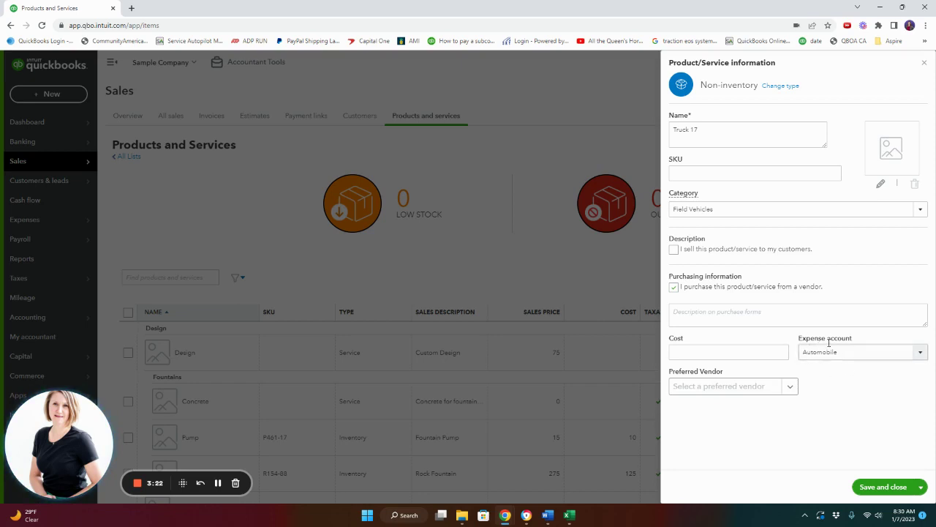
left_click_drag(797, 339, 853, 338)
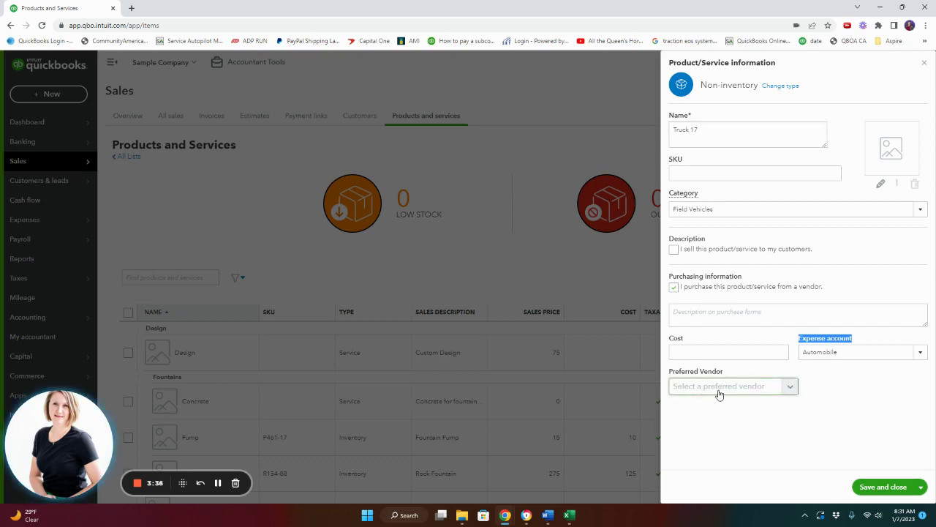
left_click(872, 486)
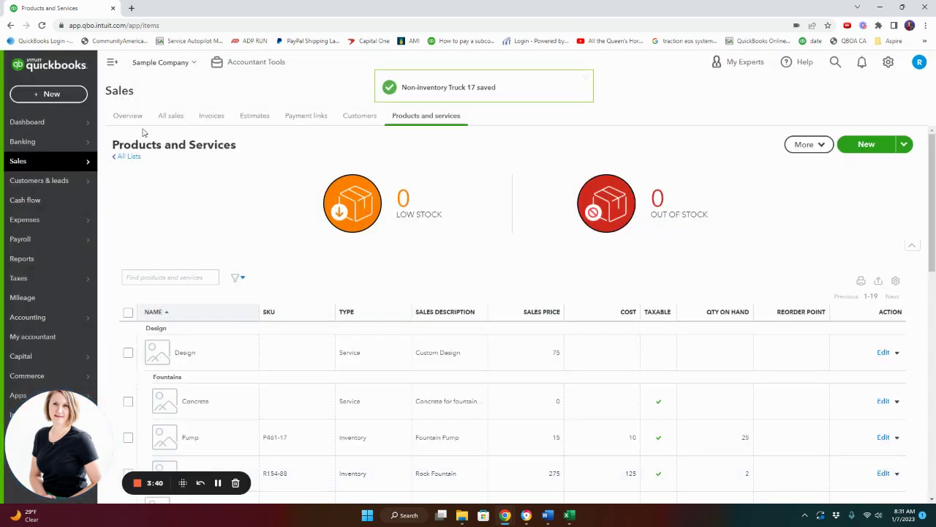
Step: Start a new expense and add AutoZone as a new vendor for its payee
left_click(44, 93)
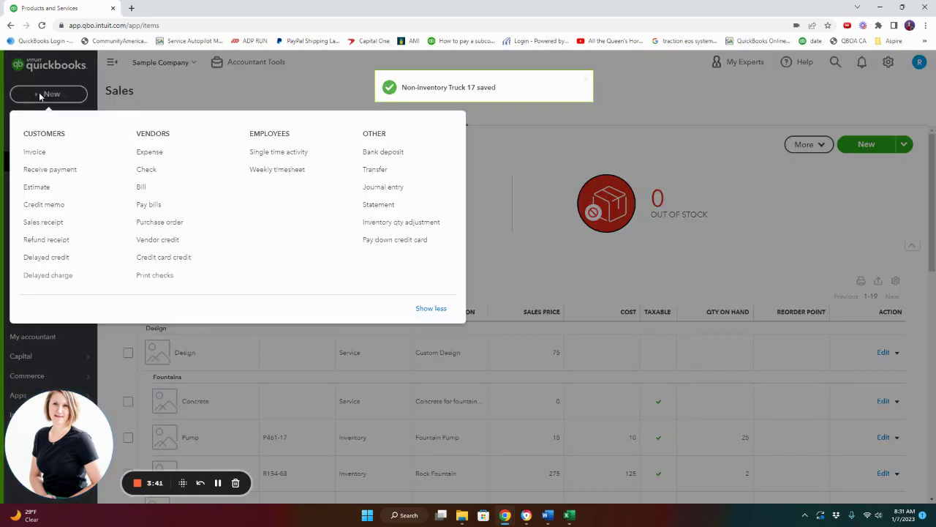
left_click(164, 155)
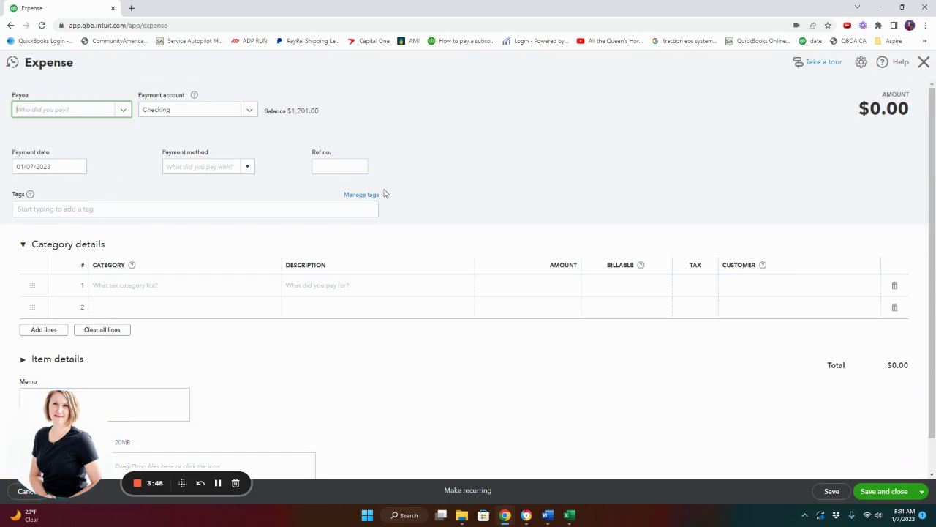
type("aut")
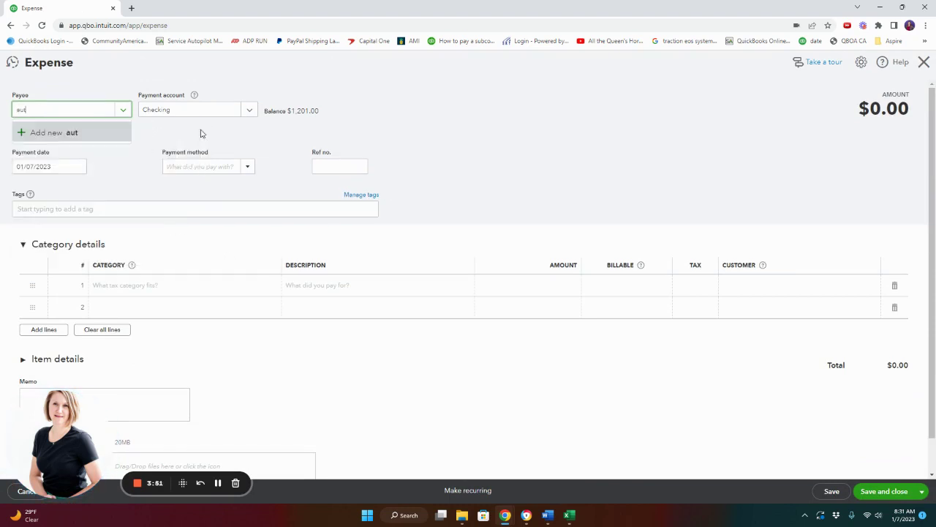
left_click(58, 133)
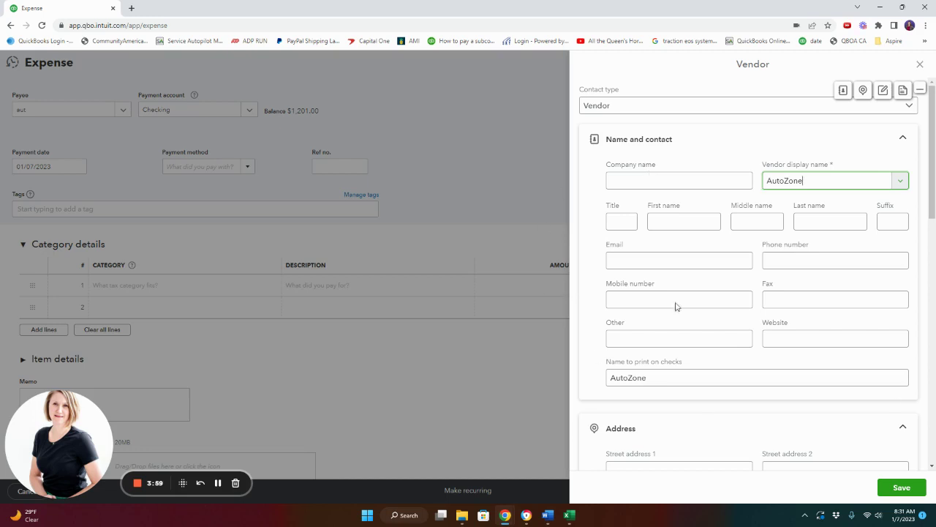
scroll(763, 318, "down", 6)
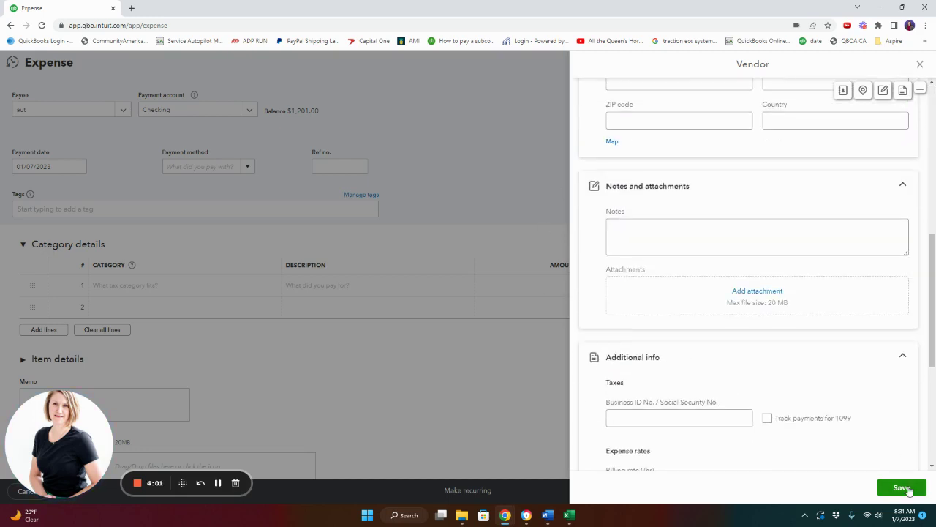
left_click(902, 488)
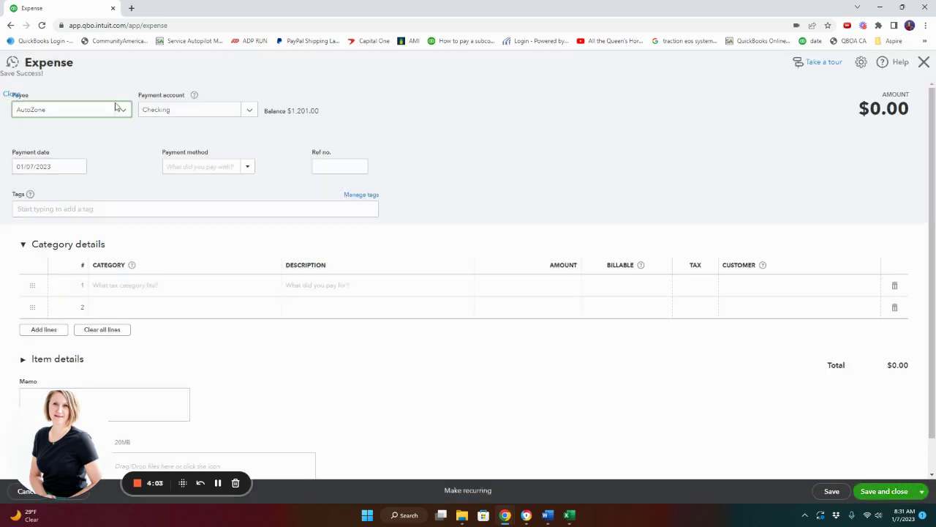
left_click(192, 111)
Step: Charge the expense to Mastercard, with payment method MasterCard and Ref no. 56782
left_click(173, 186)
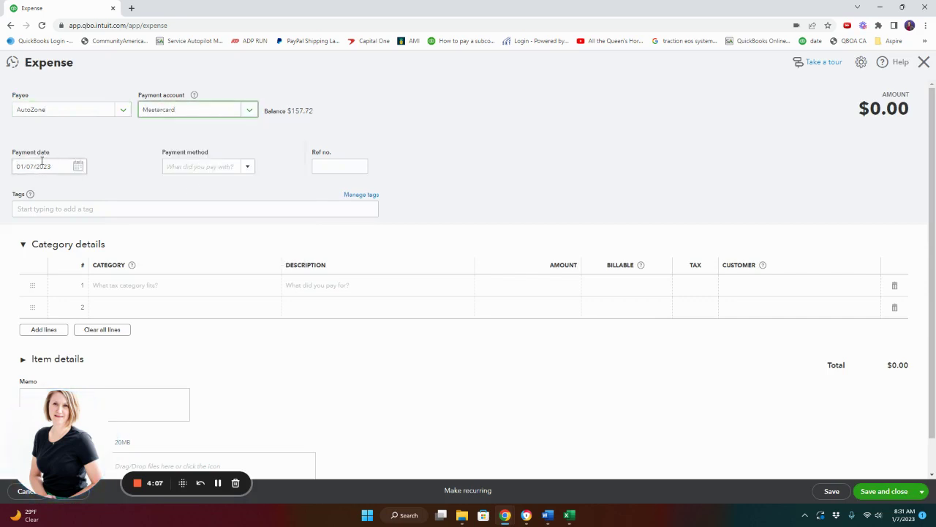
left_click(250, 167)
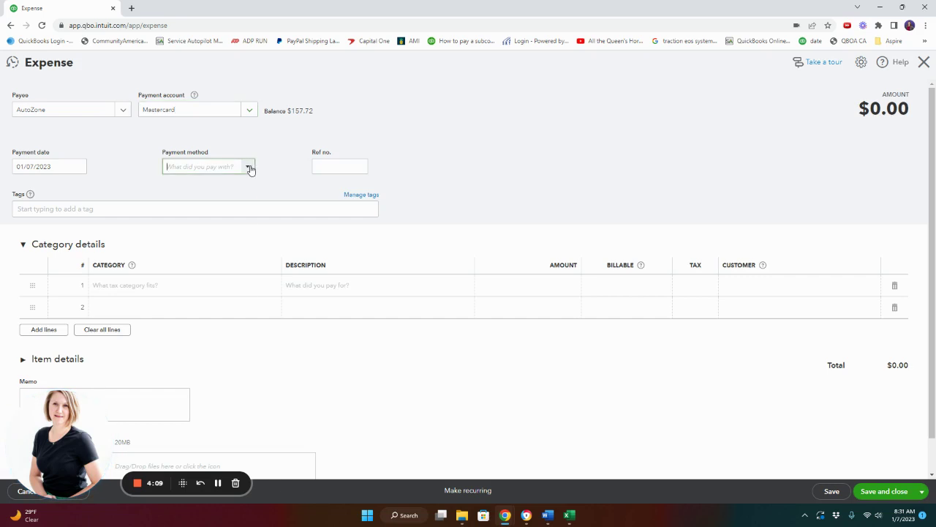
left_click(185, 285)
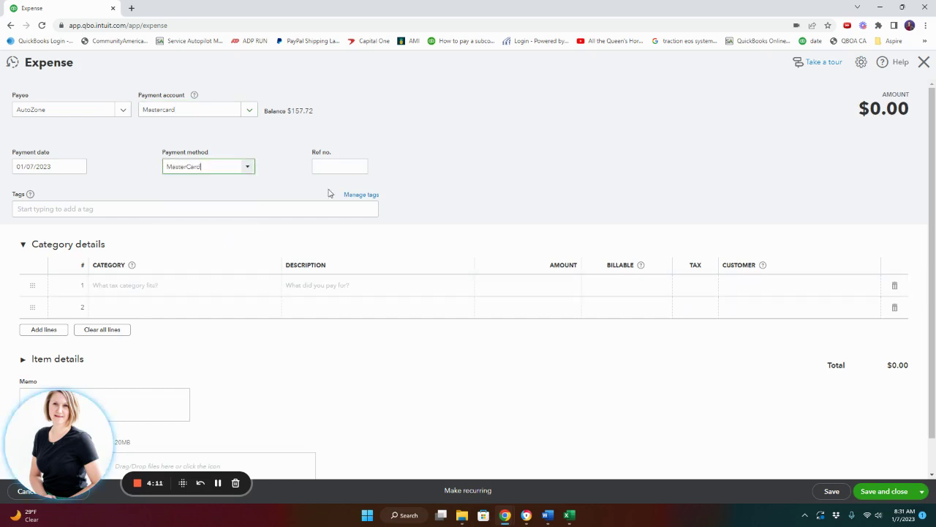
left_click(336, 169)
type("567")
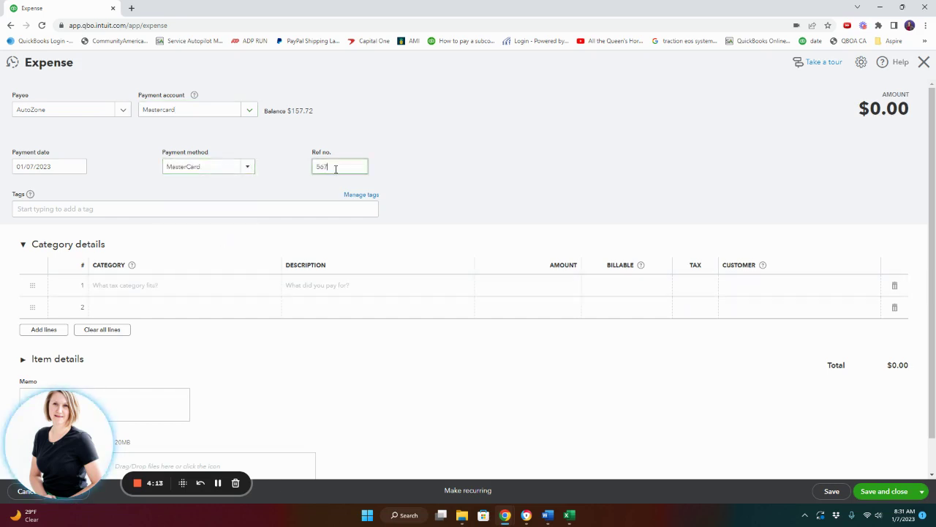
type("82")
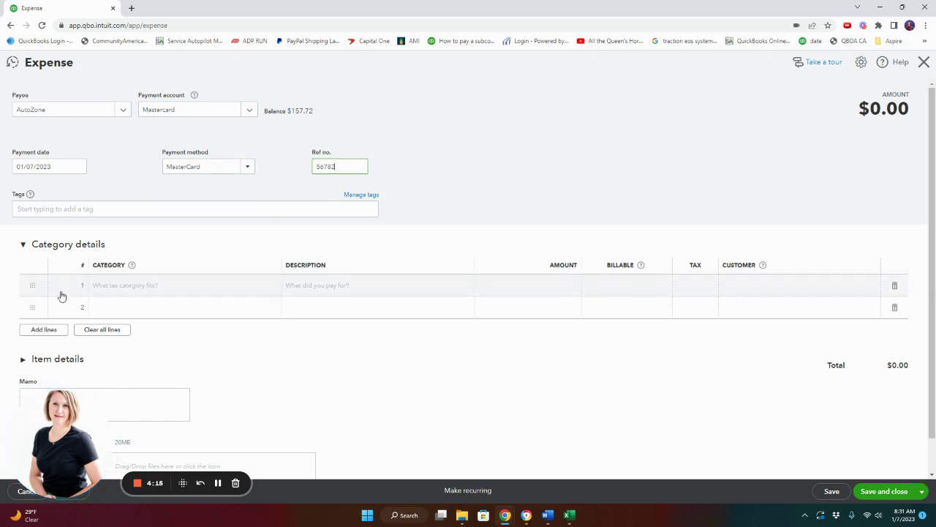
scroll(68, 246, "down", 1)
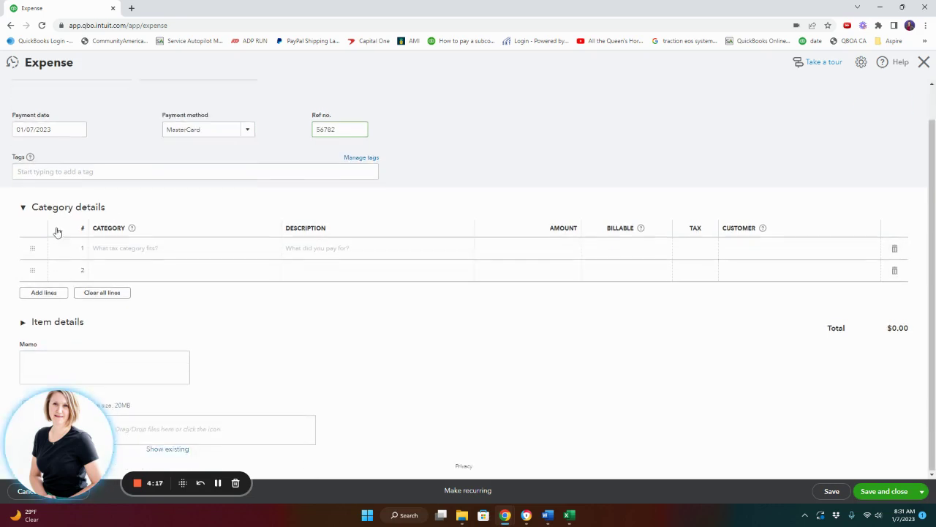
Step: Add an Automobile category line for 5.37 described as 'Oil filter'
left_click(119, 252)
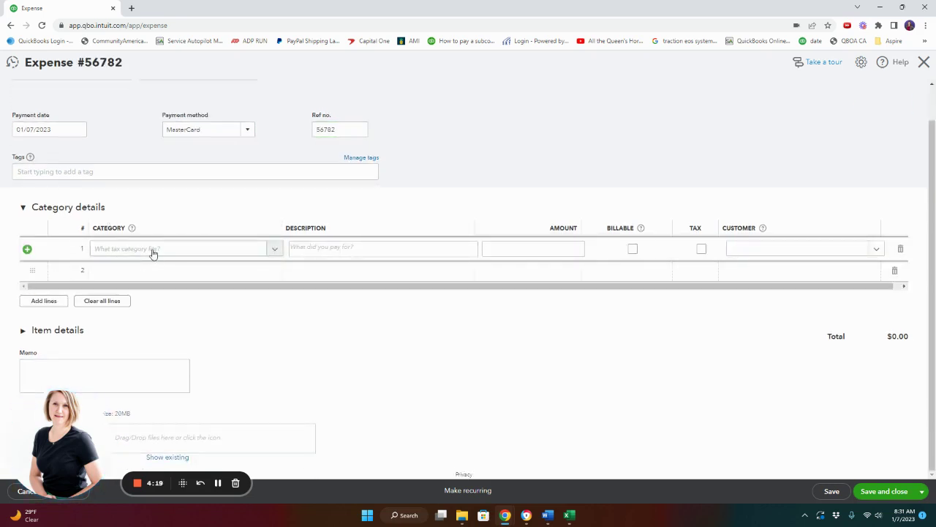
left_click(151, 251)
type("auto")
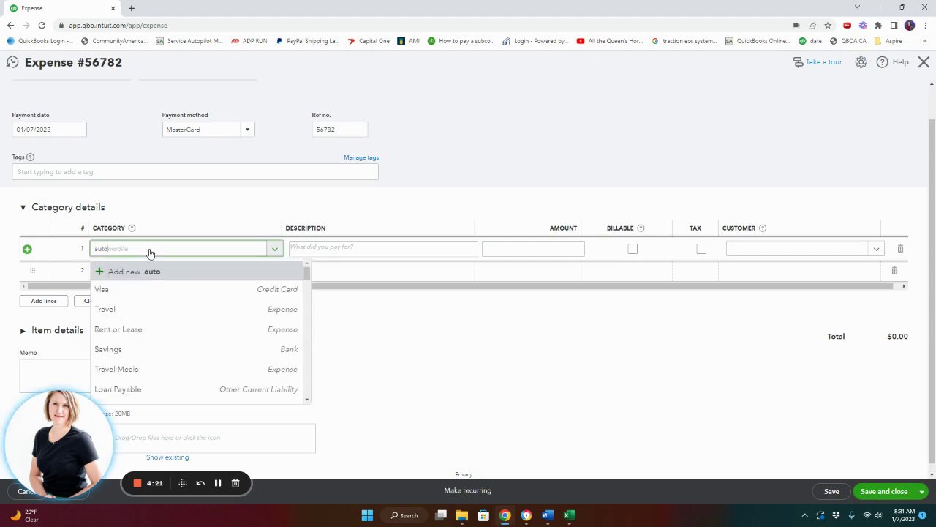
left_click(130, 291)
left_click(542, 252)
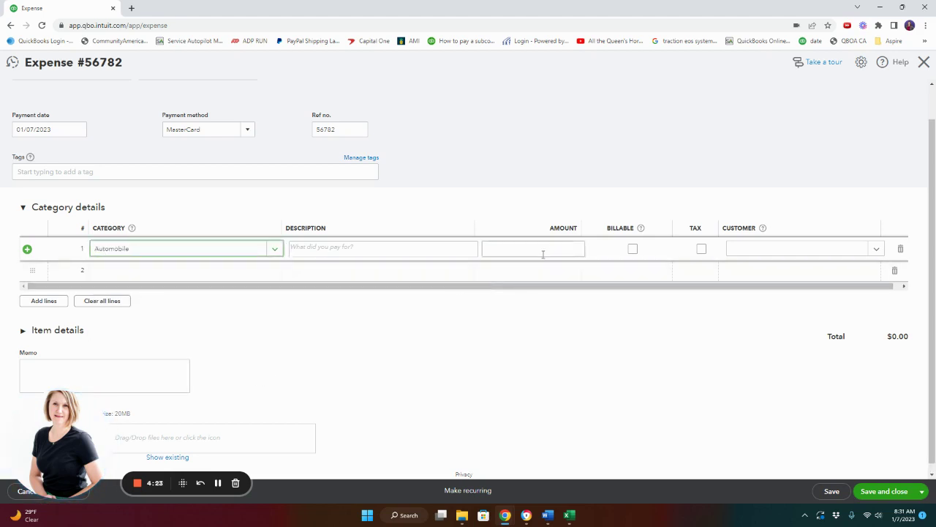
type("5.37")
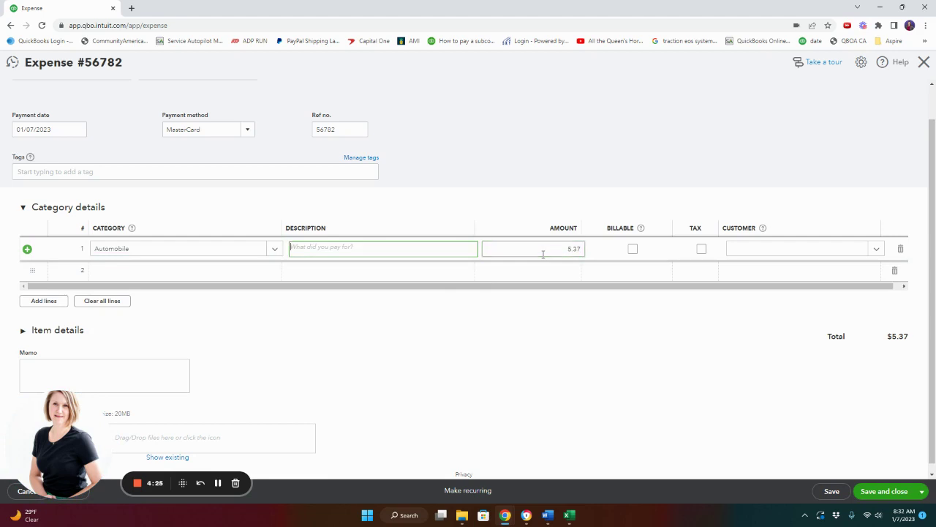
type("Oil filter")
key("Tab")
left_click(541, 260)
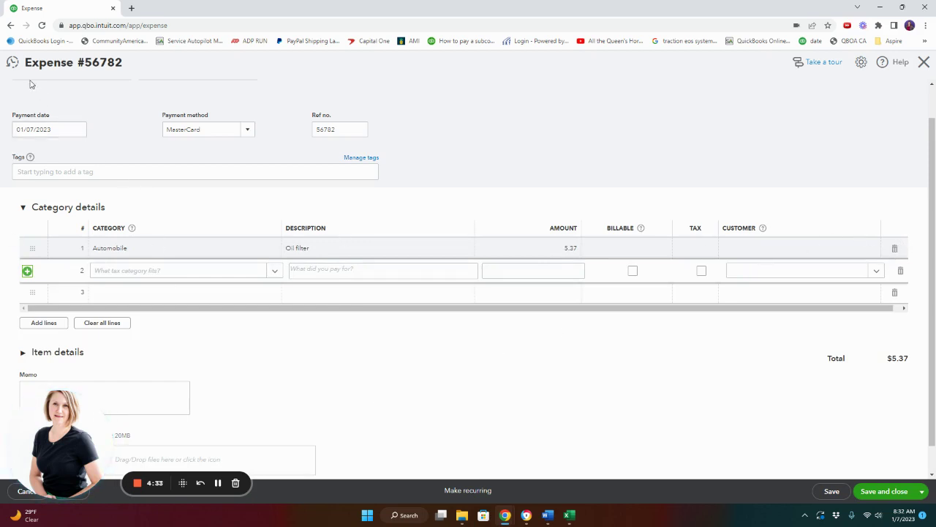
Step: Extend the line's description to 'Oil filter for Truck 17'
left_click(353, 247)
left_click(354, 247)
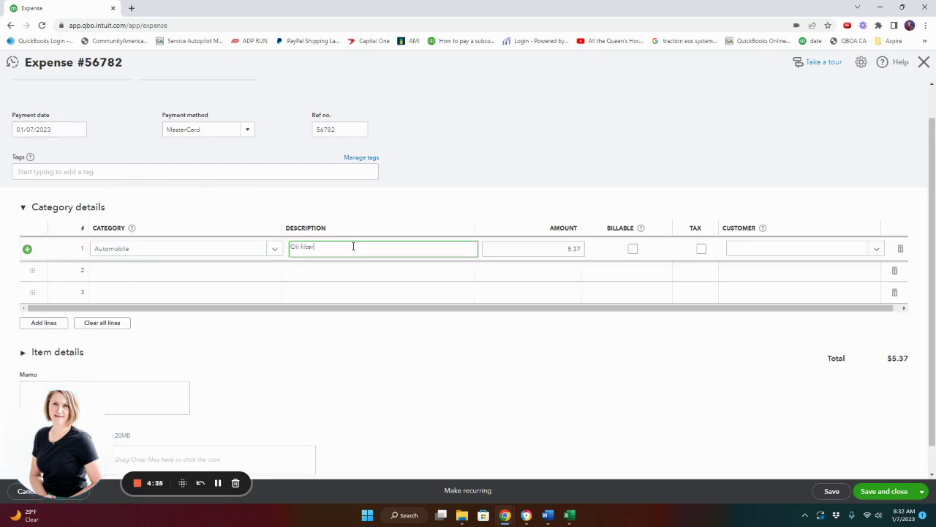
type("for Turck")
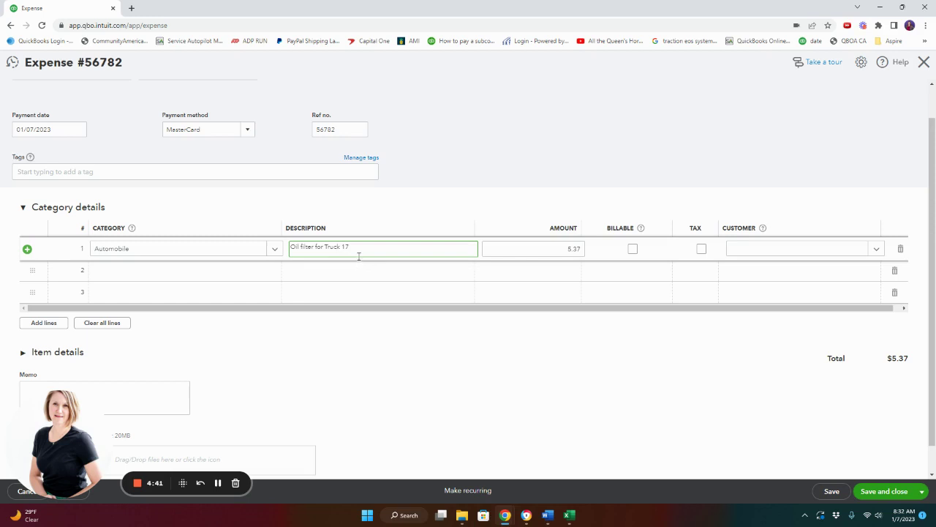
left_click_drag(359, 256, 169, 253)
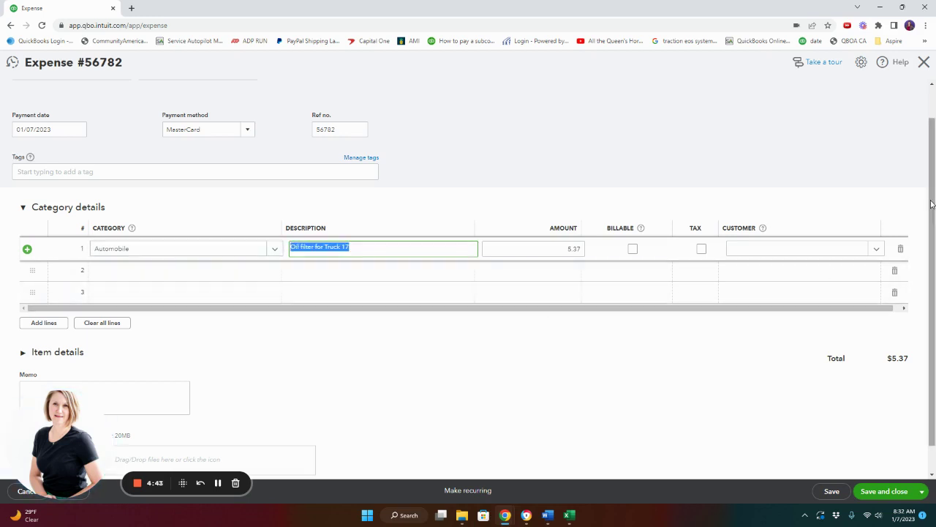
Step: Delete the category line and add an item line for Field Vehicles:Truck 17
left_click(902, 249)
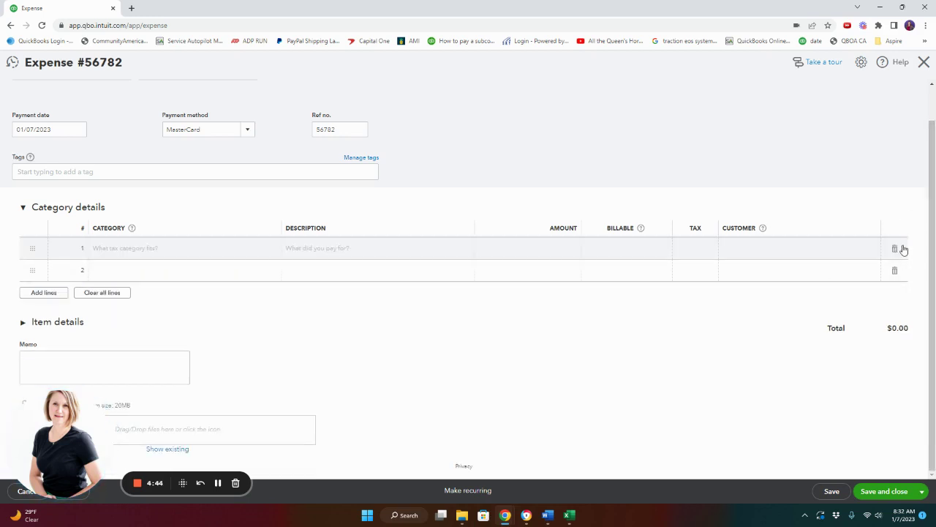
left_click(58, 324)
scroll(88, 293, "down", 1)
left_click(109, 285)
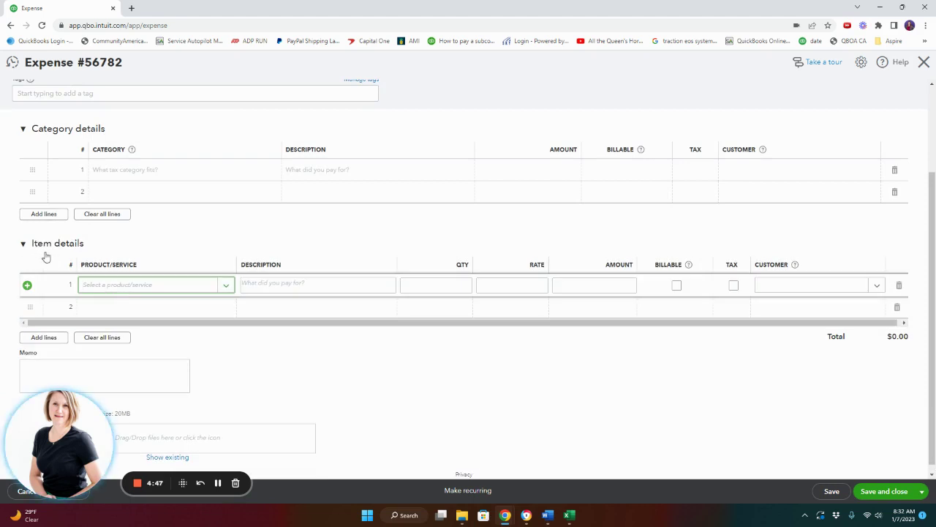
scroll(140, 181, "up", 1)
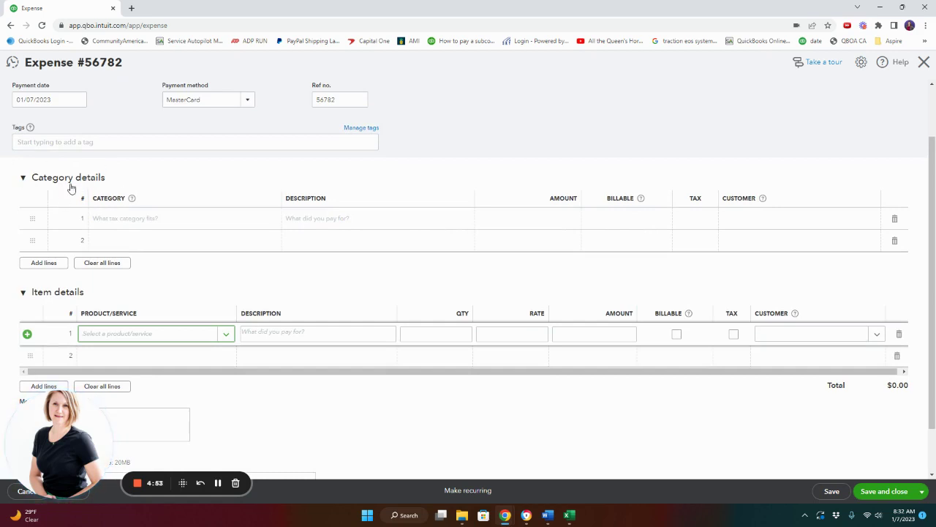
left_click(110, 341)
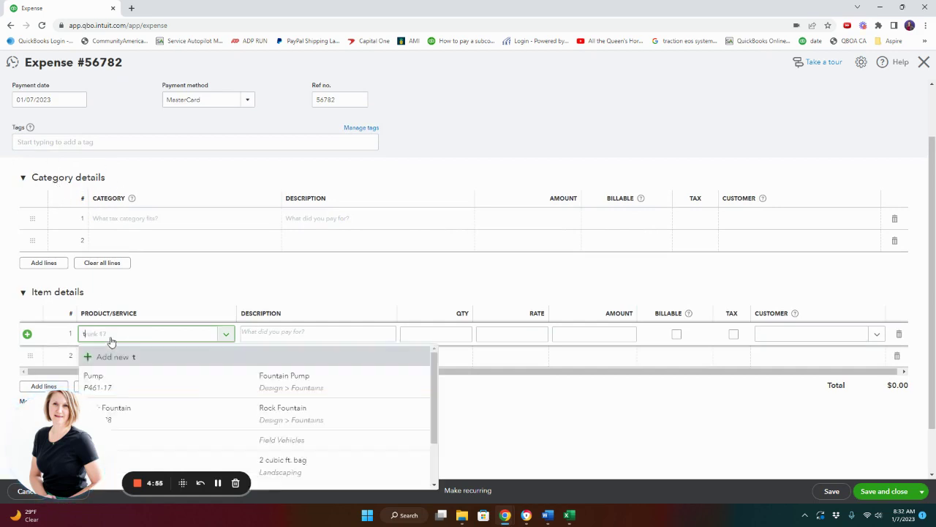
type("truck")
left_click(130, 375)
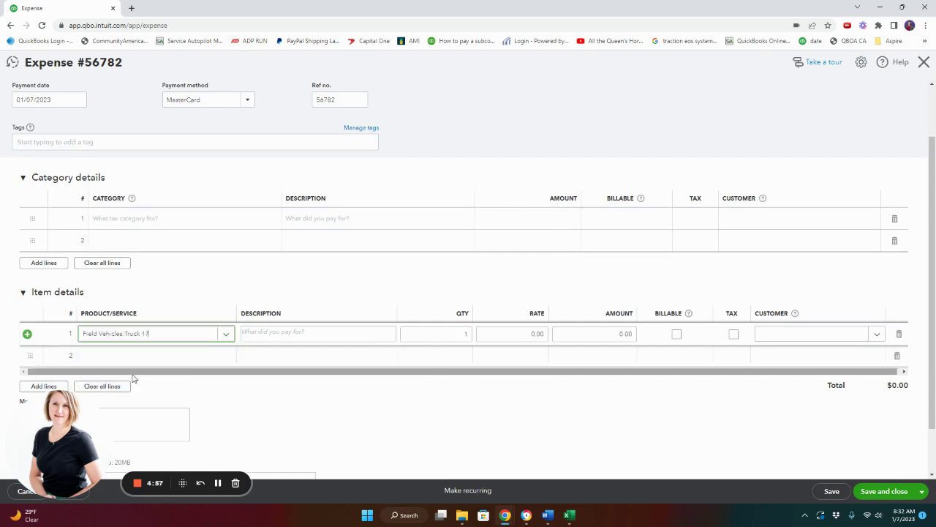
left_click(262, 333)
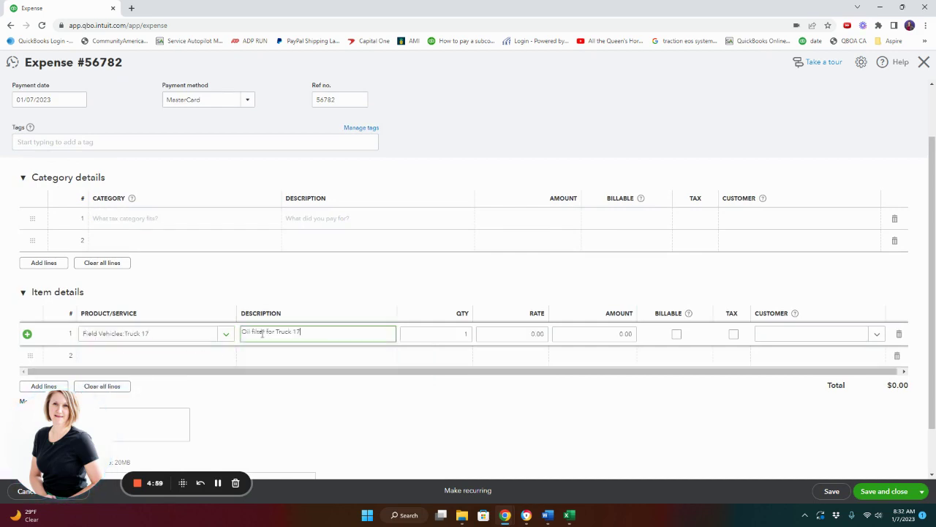
Step: Trim the item description to 'Oil filter', set amount 5.37, and start the memo
key("BackSpace")
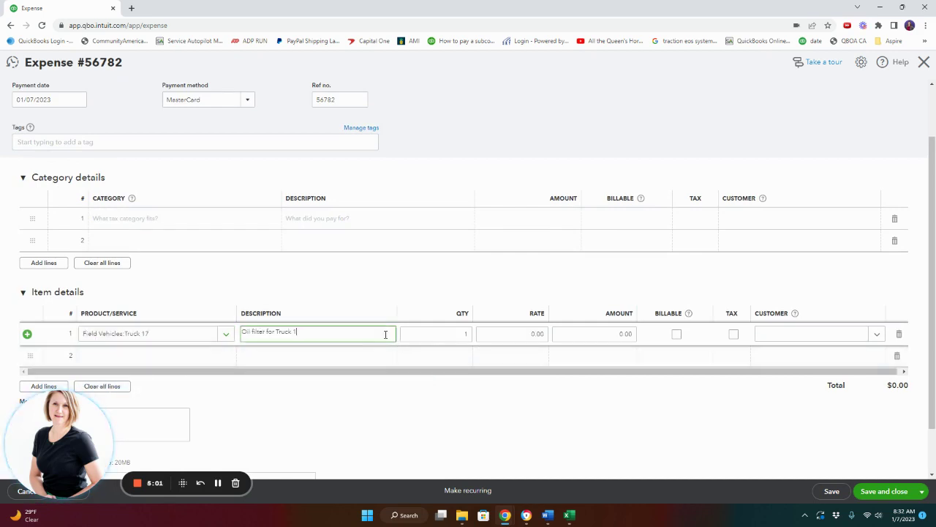
key("BackSpace")
key("BackSpace")
key("BackSpace")
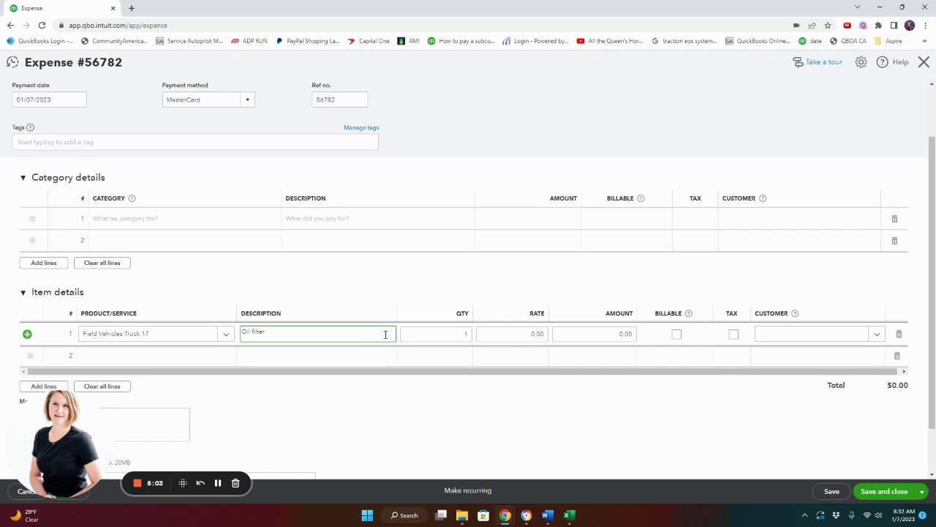
type("5.37")
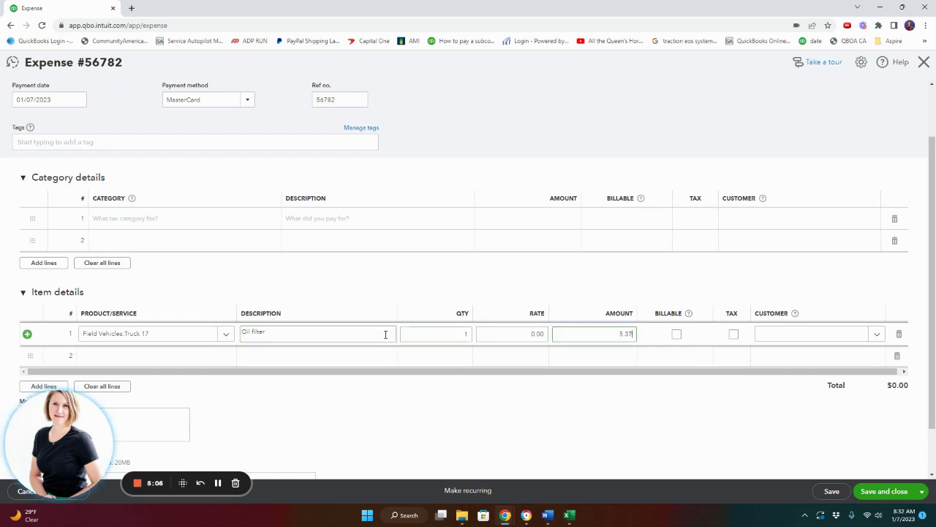
key("Tab")
scroll(386, 334, "down", 1)
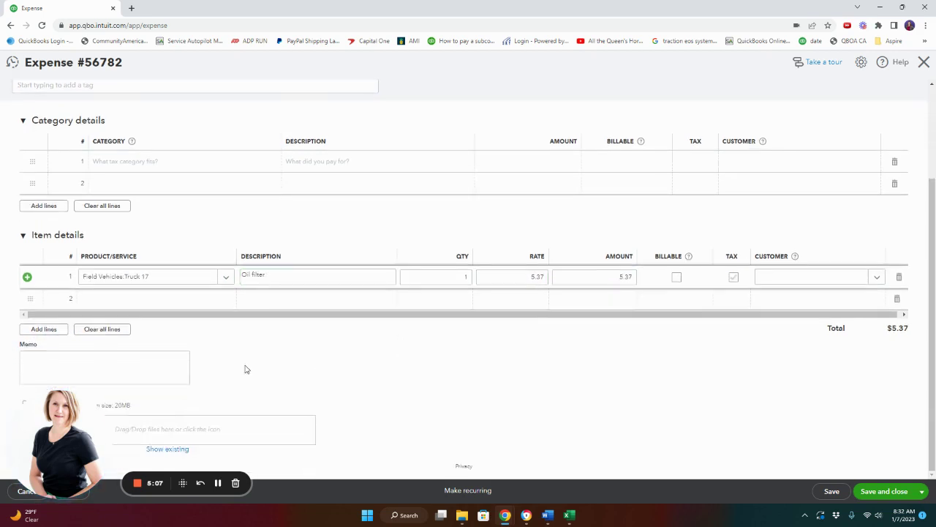
left_click(76, 369)
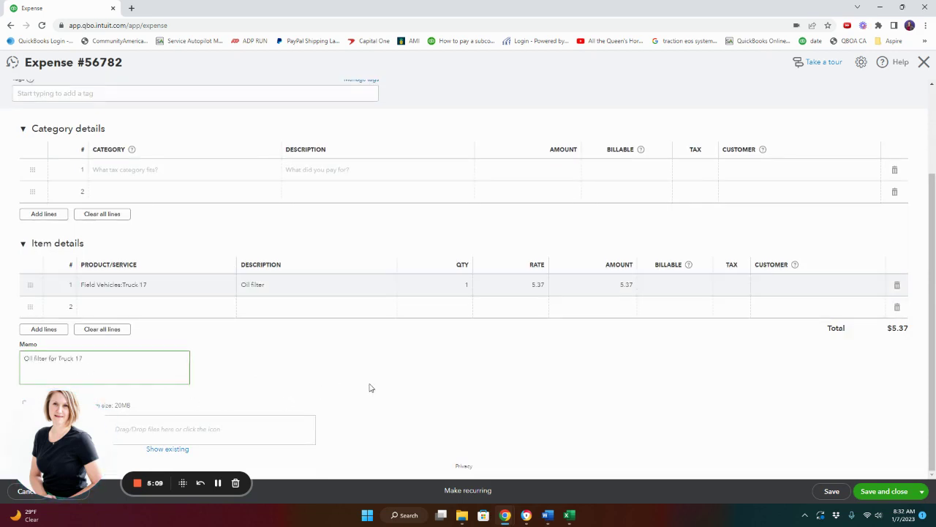
Step: Save the expense and open AutoZone's page from the Vendors list
left_click(910, 492)
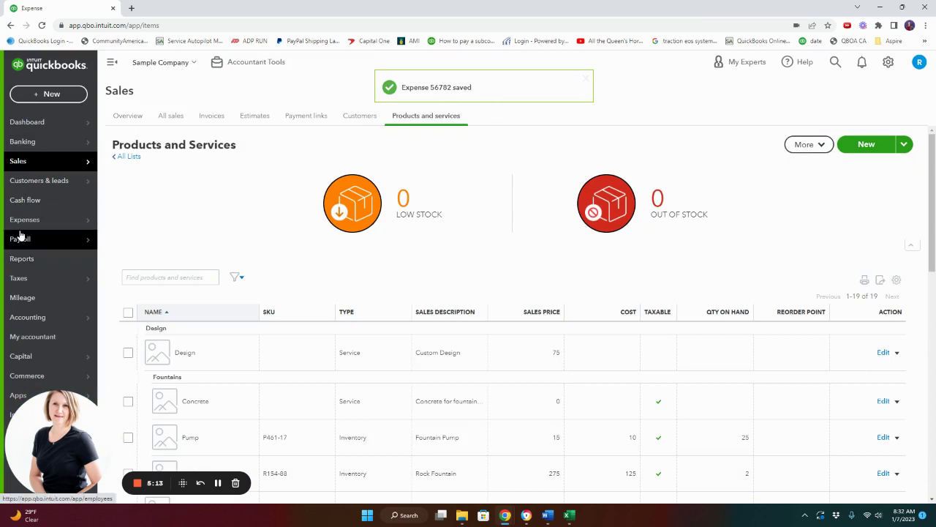
mouse_move(25, 241)
mouse_move(27, 219)
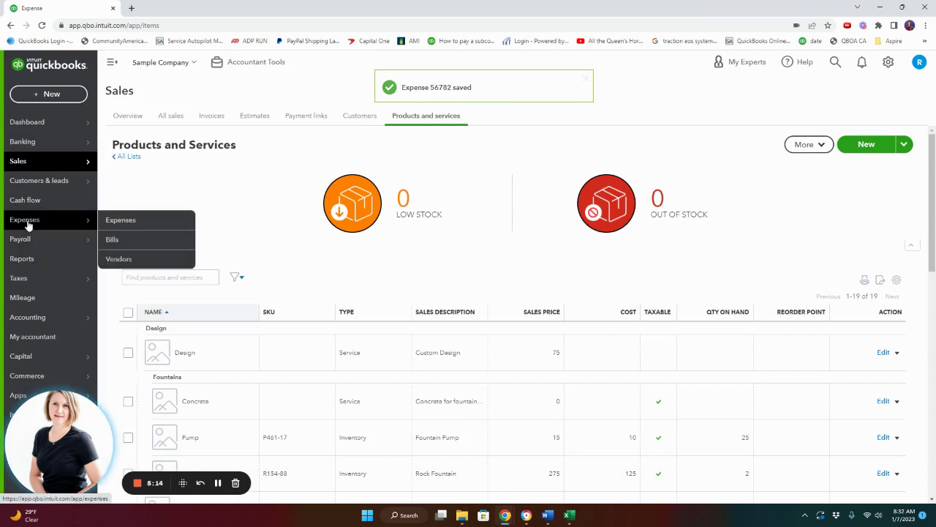
left_click(121, 259)
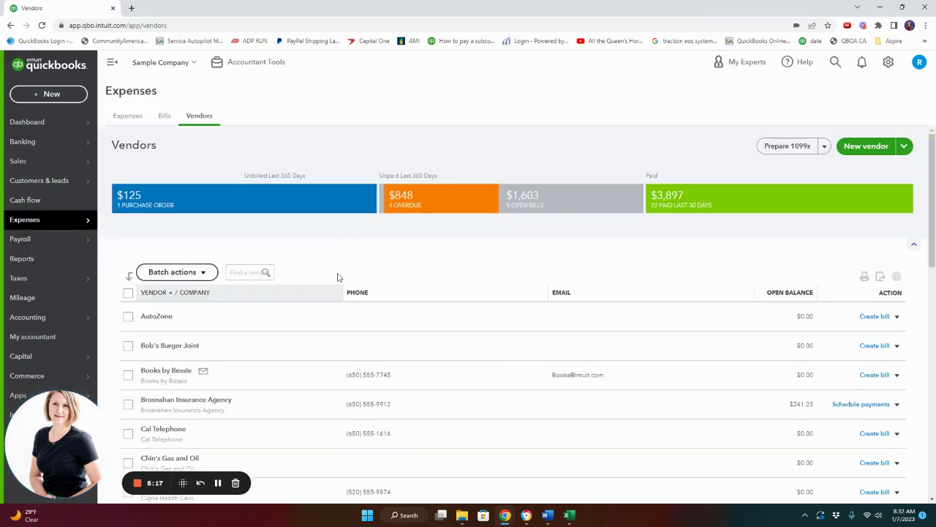
left_click(161, 317)
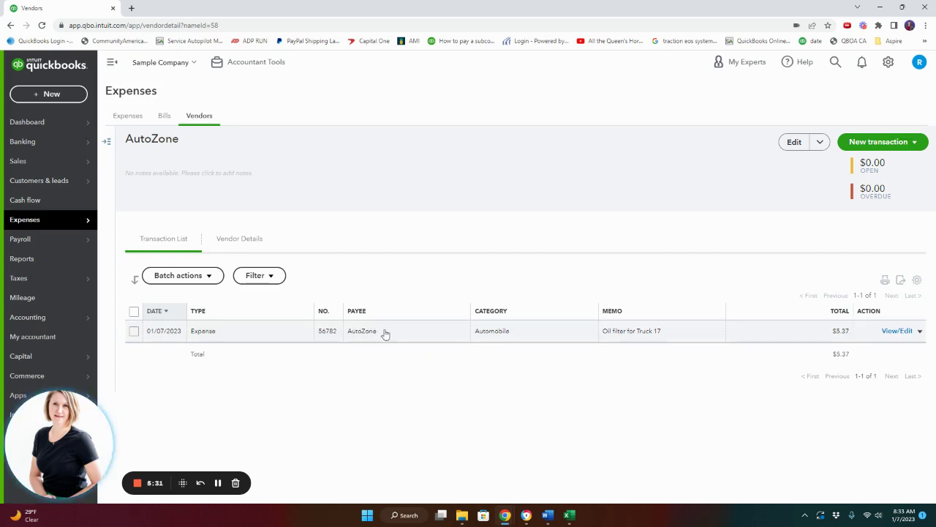
Step: Add an Attachments column to AutoZone's transaction list
left_click(917, 281)
scroll(877, 338, "down", 1)
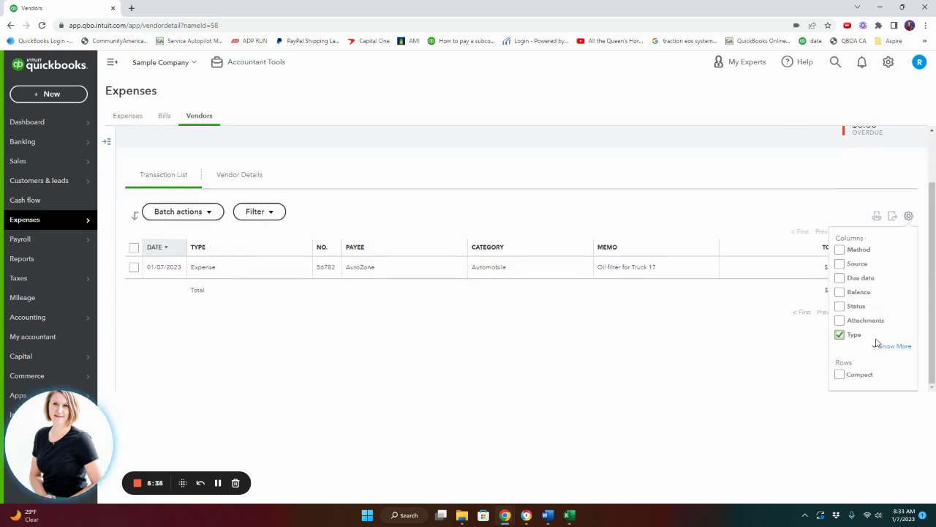
left_click(889, 349)
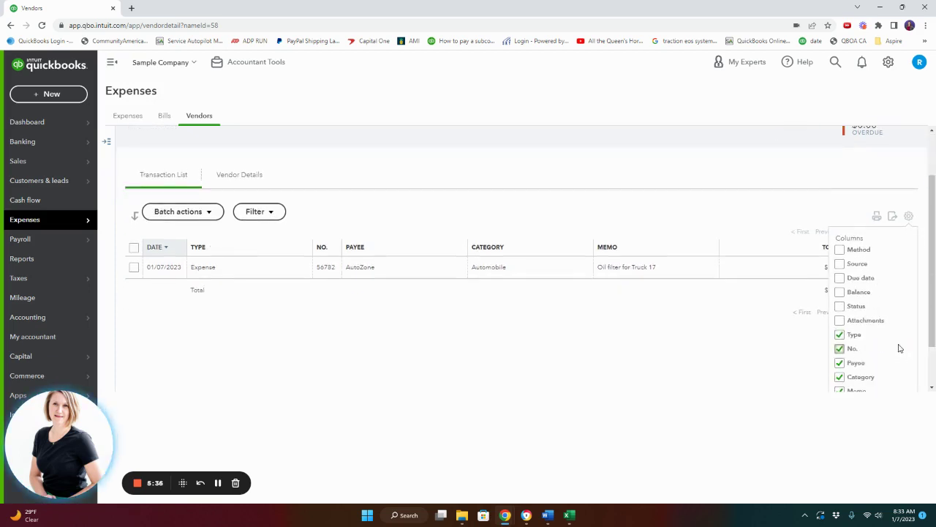
left_click(840, 324)
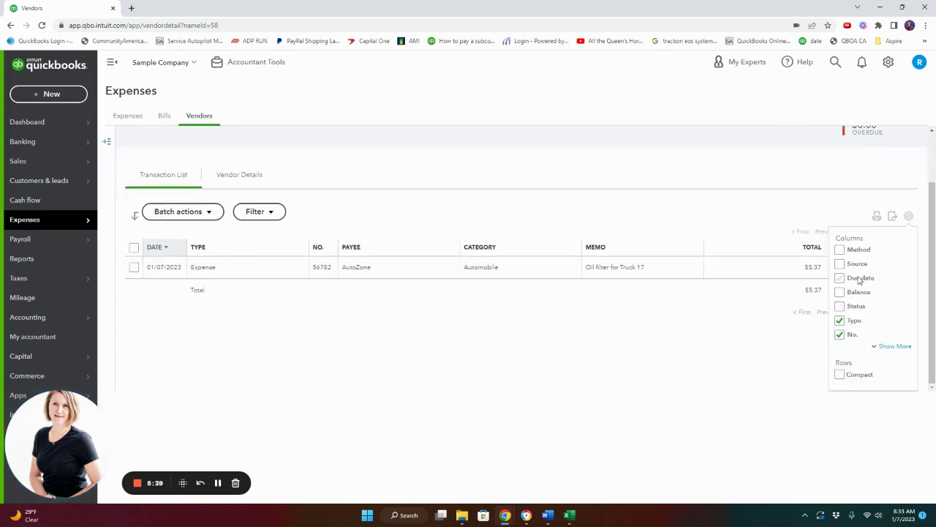
scroll(911, 219, "up", 1)
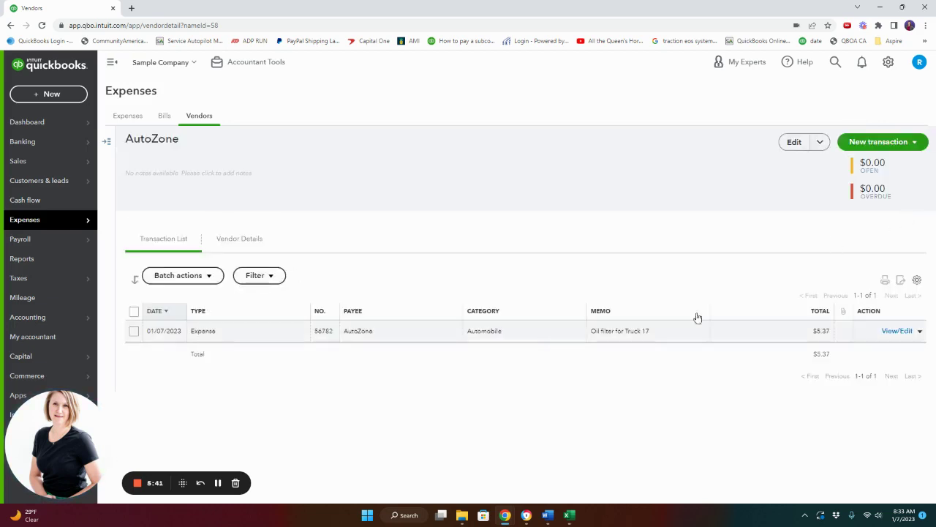
Step: Hide the Payee column, leaving Date, Type, No., Category, Memo and Total
left_click(918, 281)
scroll(875, 331, "down", 1)
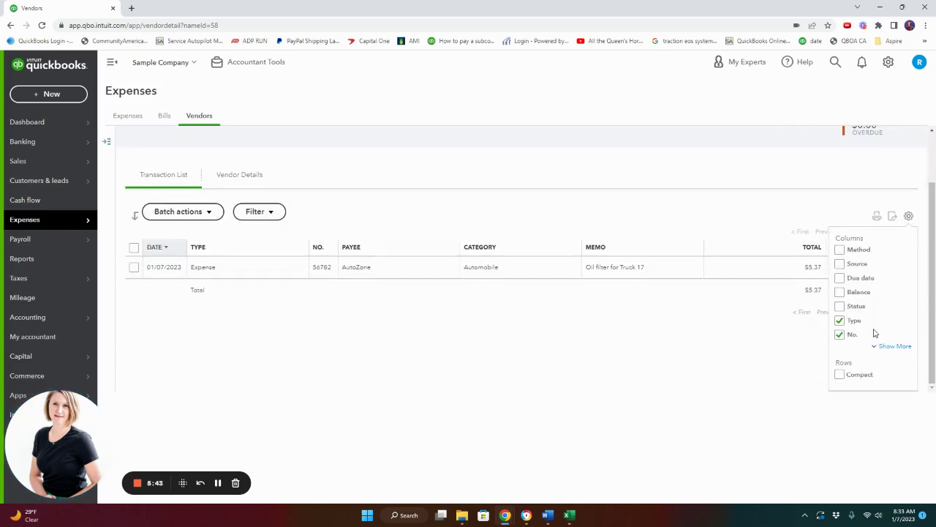
left_click(877, 346)
left_click(840, 349)
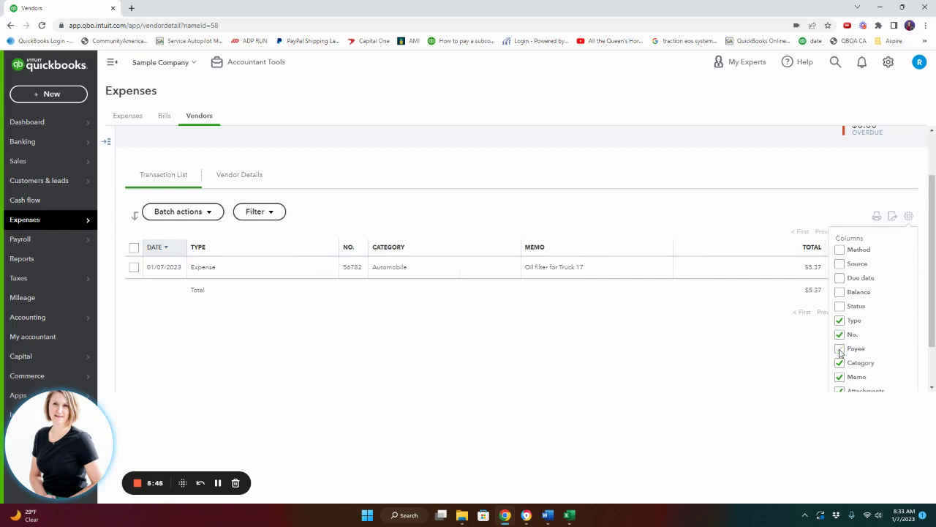
scroll(911, 222, "up", 1)
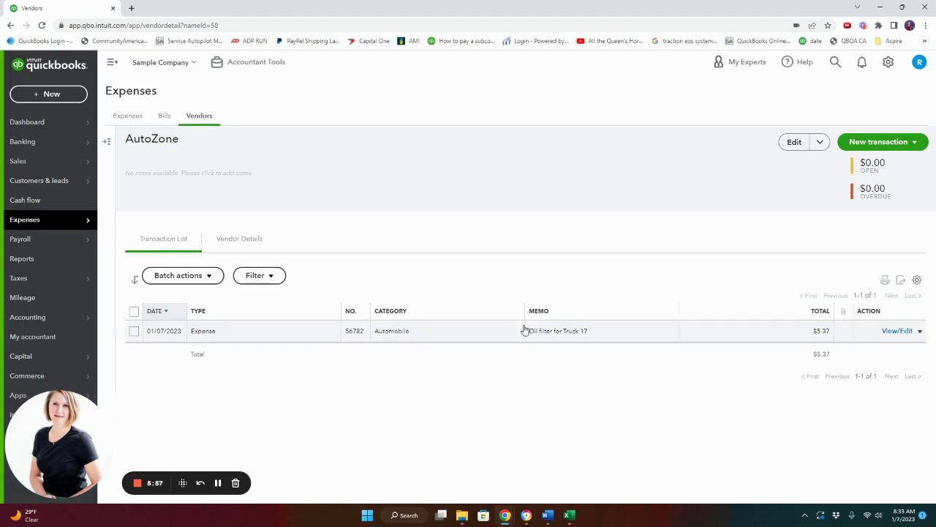
left_click(296, 341)
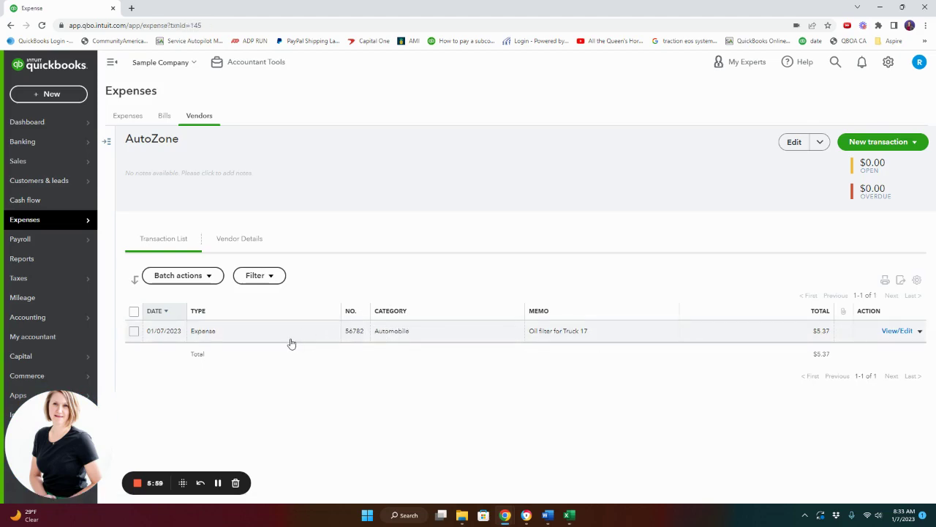
scroll(139, 337, "down", 2)
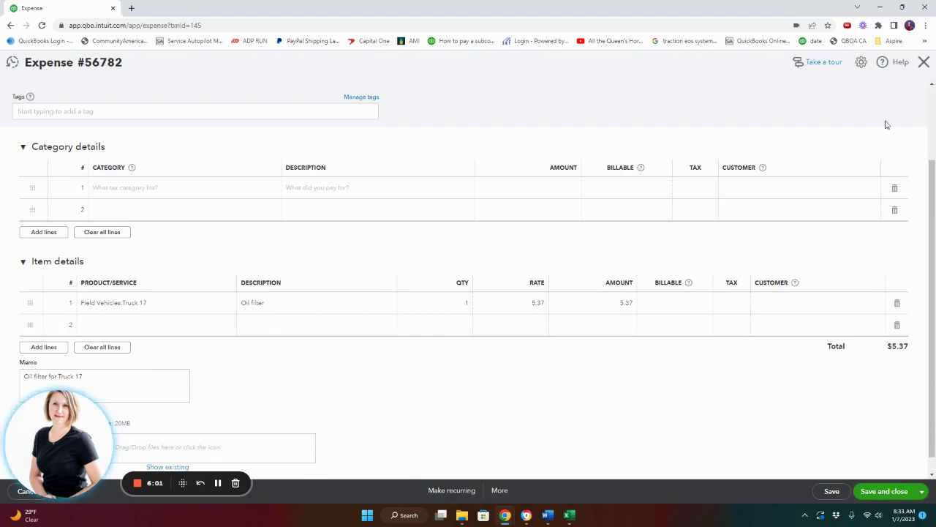
left_click(924, 62)
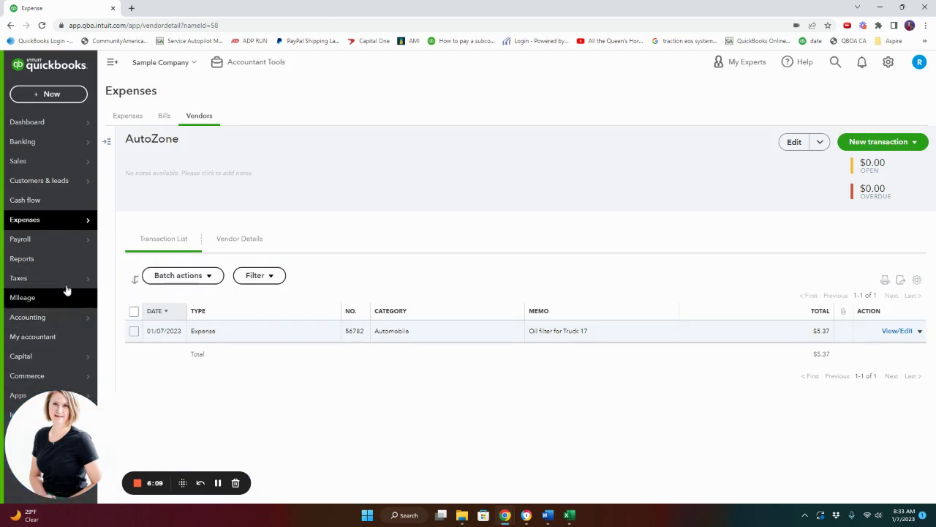
Step: Find 'purc' in Reports, open Purchases by Product/Service Detail, and expand Field Vehicles to show Truck 17's $5.37 expense
left_click(33, 259)
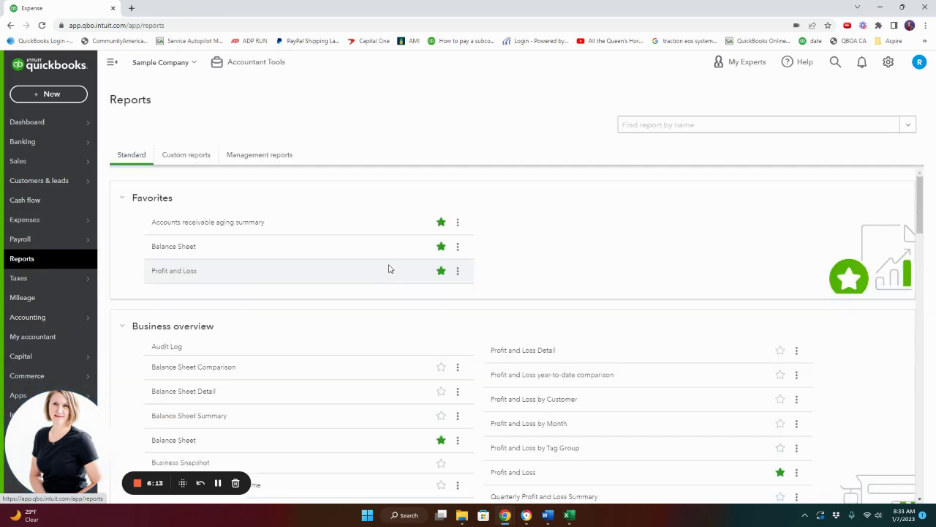
left_click(643, 129)
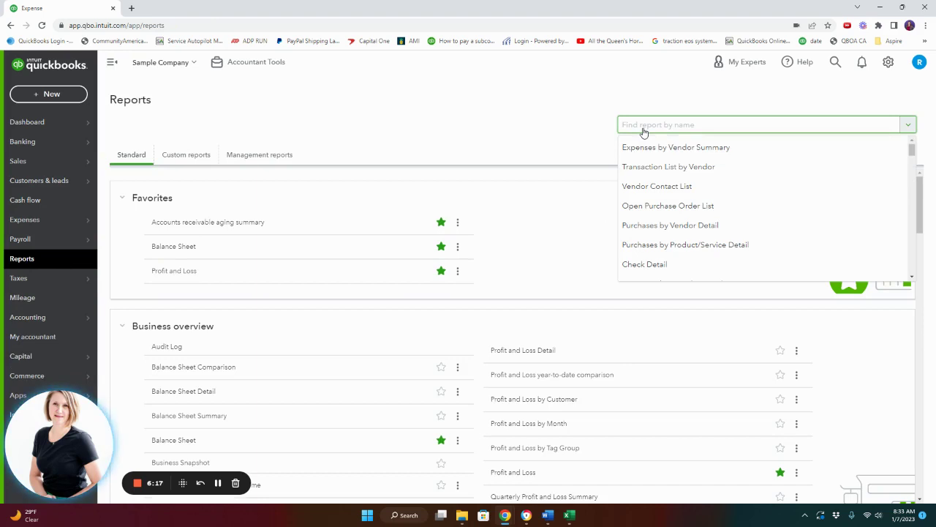
type("purch")
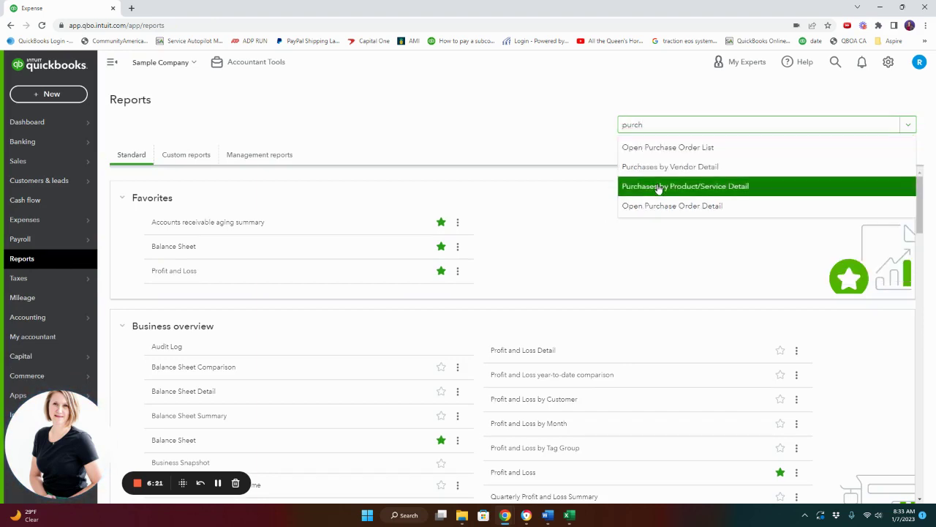
left_click(656, 186)
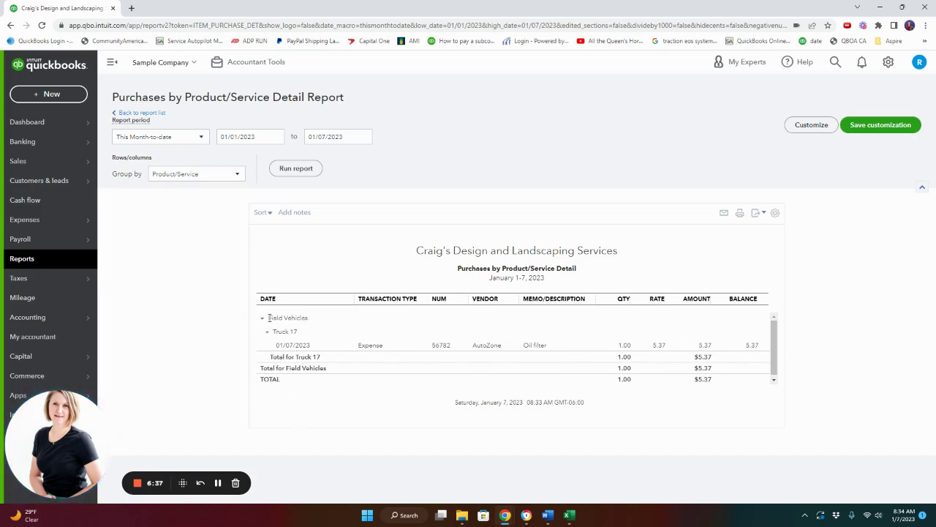
left_click_drag(267, 317, 299, 317)
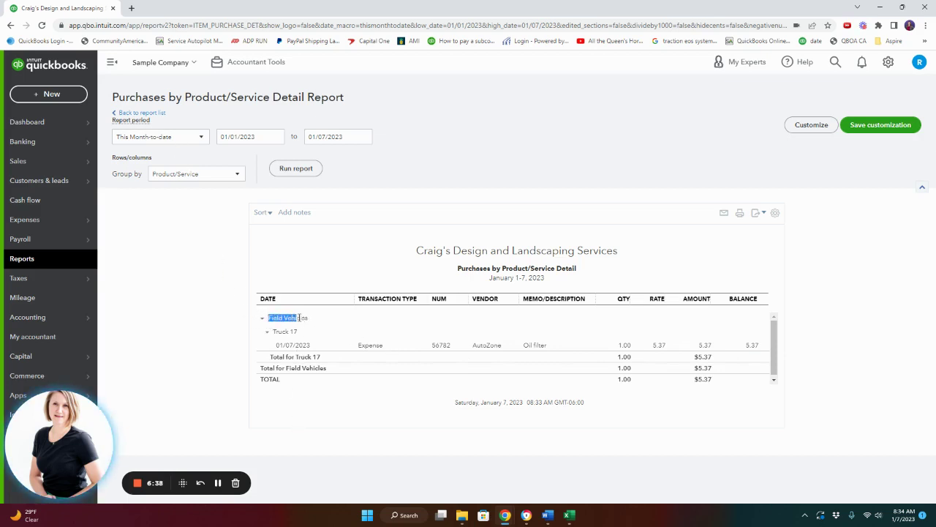
left_click(261, 320)
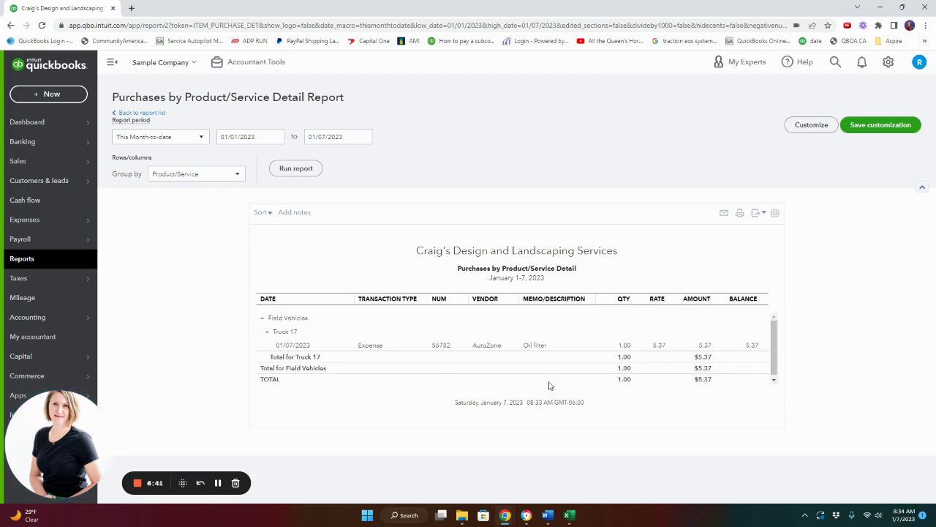